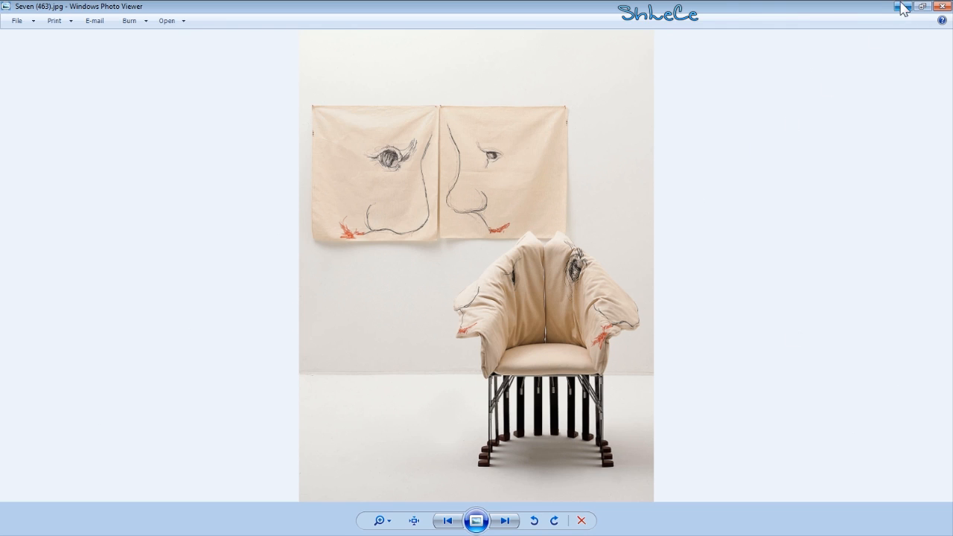
Step: Switch to 3ds Max and delete the finished chair group, leaving the unfinished chair in the scene
click(904, 6)
alt+middle_drag(319, 381, 251, 298)
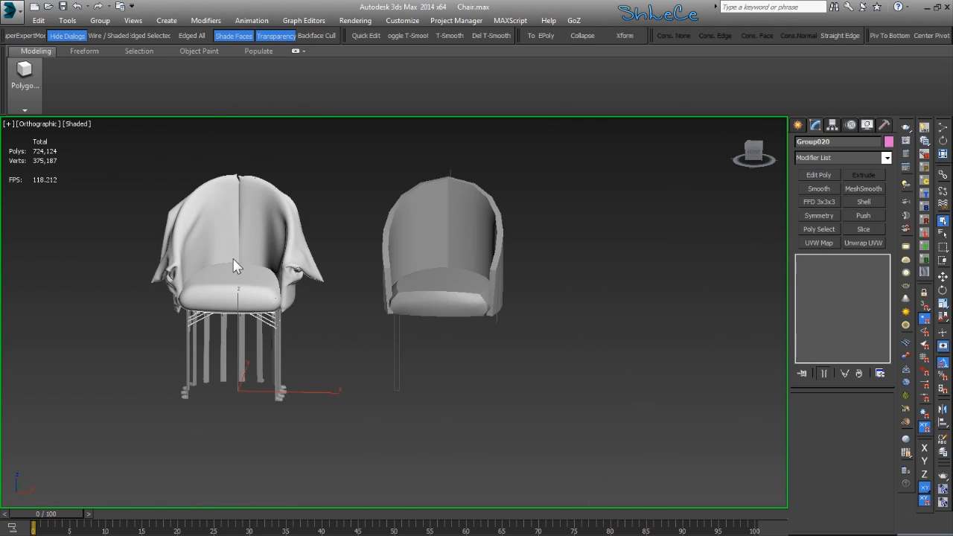
key(Delete)
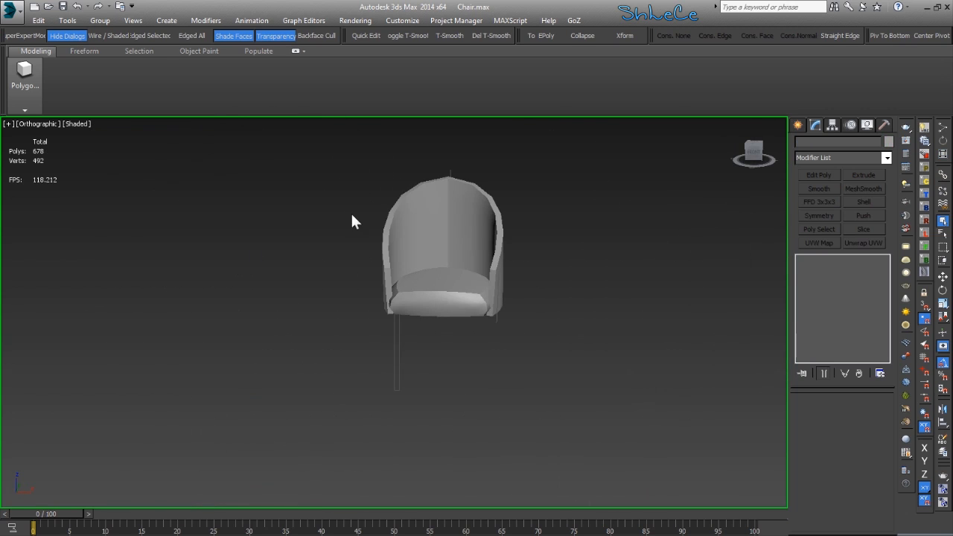
Step: Select the chair's backrest and turn off its Shell, FFD 3x3x3, Edit Poly and Surface modifiers
key(z)
scroll(400, 266, up, 2)
click(389, 263)
alt+middle_drag(392, 328, 421, 325)
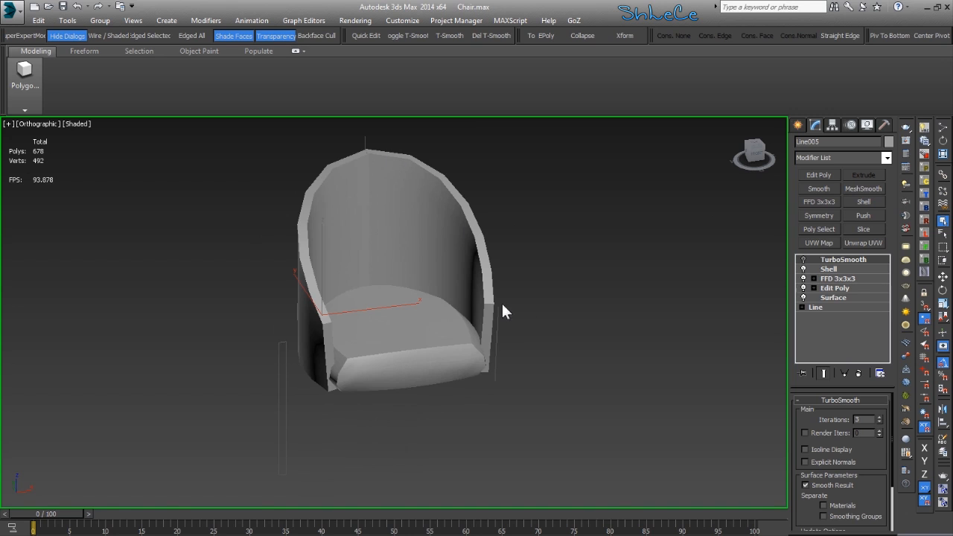
alt+middle_drag(410, 256, 380, 257)
alt+middle_drag(382, 196, 378, 281)
alt+middle_drag(390, 187, 410, 273)
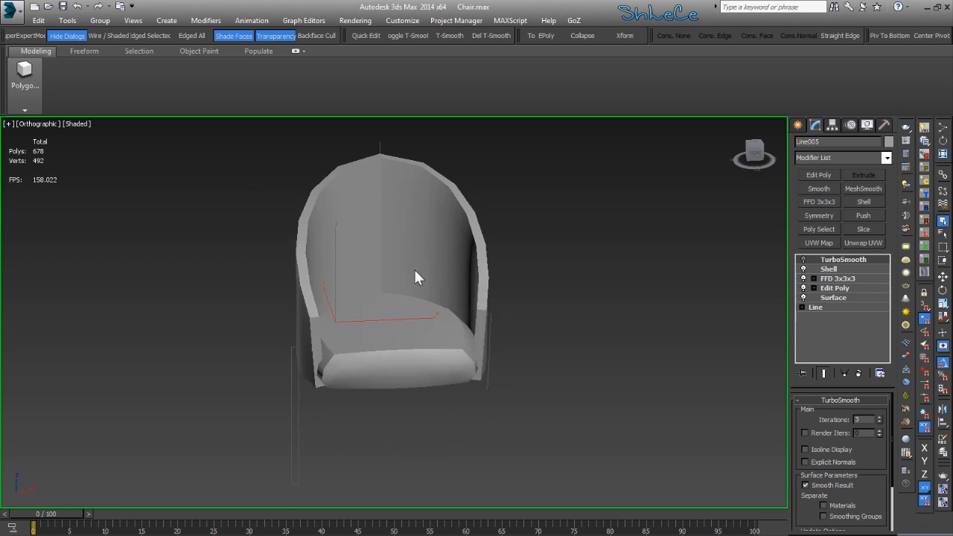
click(802, 268)
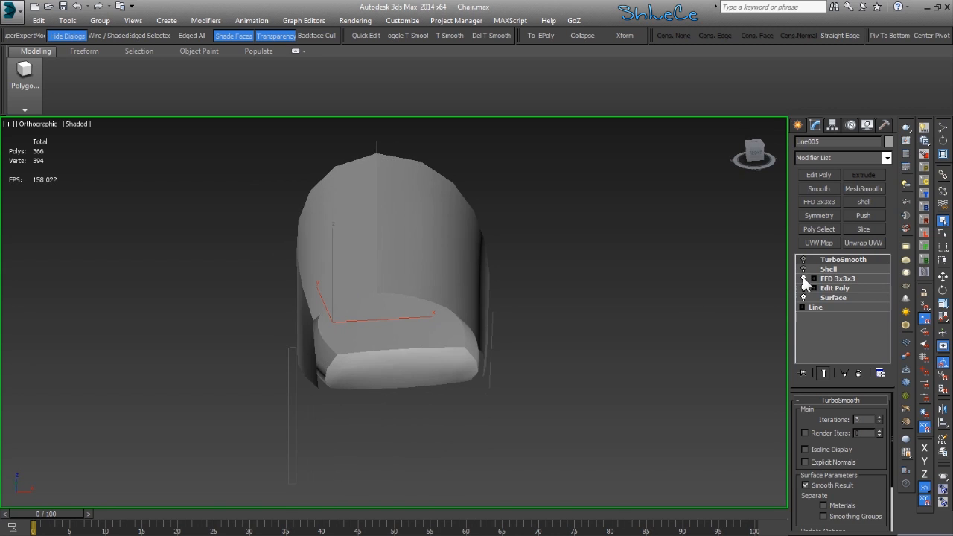
click(803, 278)
click(802, 297)
alt+middle_drag(611, 269, 505, 344)
Step: Go to the backrest's base Line and examine the spline outline from above and from the side
click(829, 307)
alt+middle_drag(438, 332, 449, 380)
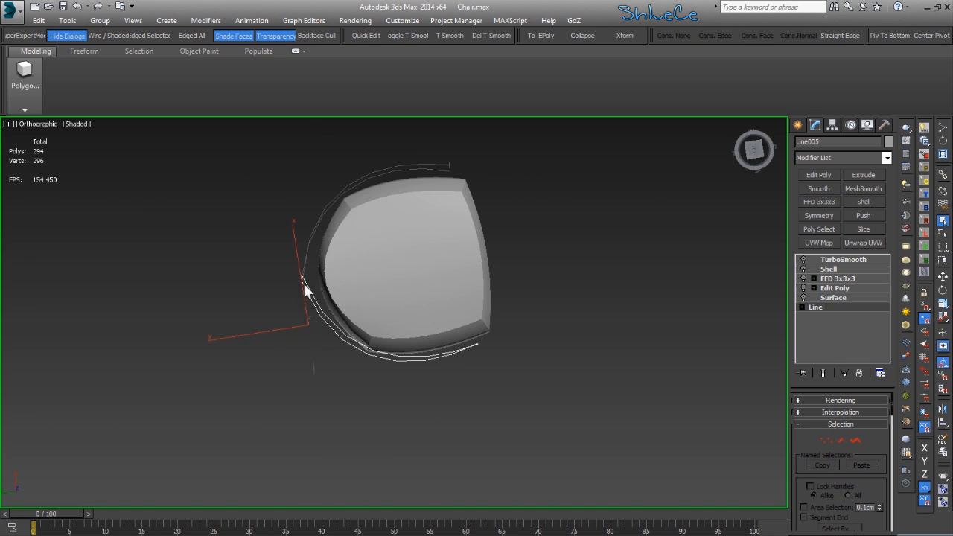
alt+middle_drag(473, 344, 451, 287)
alt+middle_drag(331, 237, 400, 375)
Step: Turn the backrest's Surface and Edit Poly modifiers back on
click(852, 307)
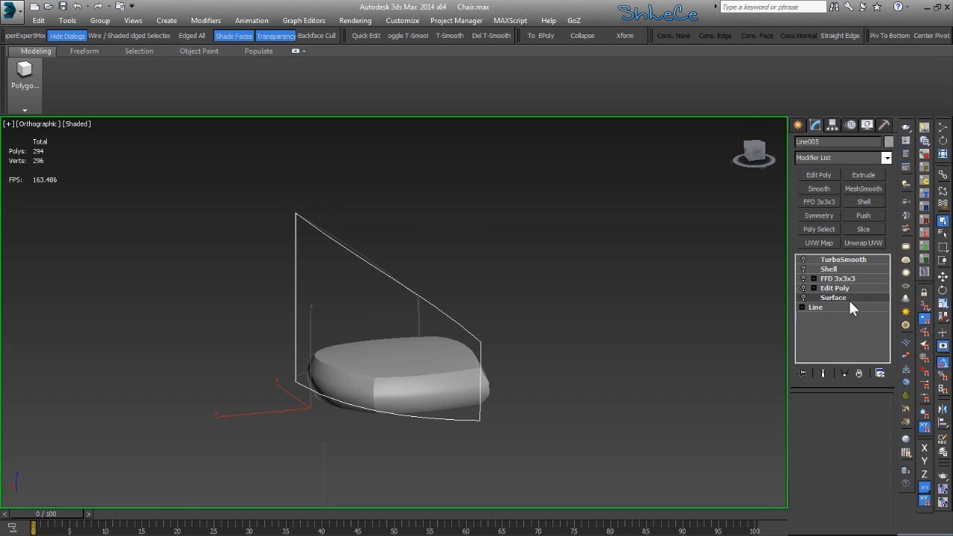
click(803, 297)
mouse_move(472, 334)
alt+middle_down()
mouse_move(340, 355)
mouse_move(527, 341)
alt+middle_up()
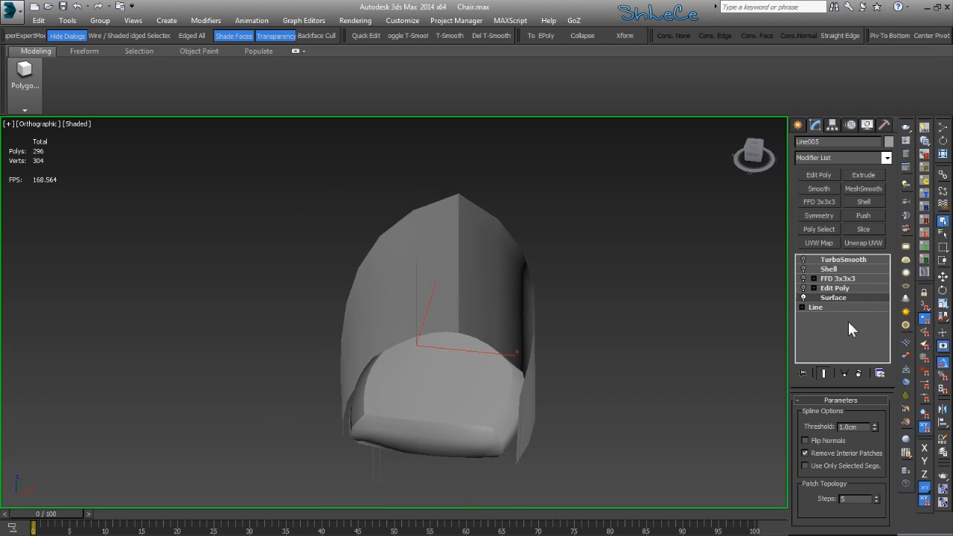
click(826, 287)
click(803, 287)
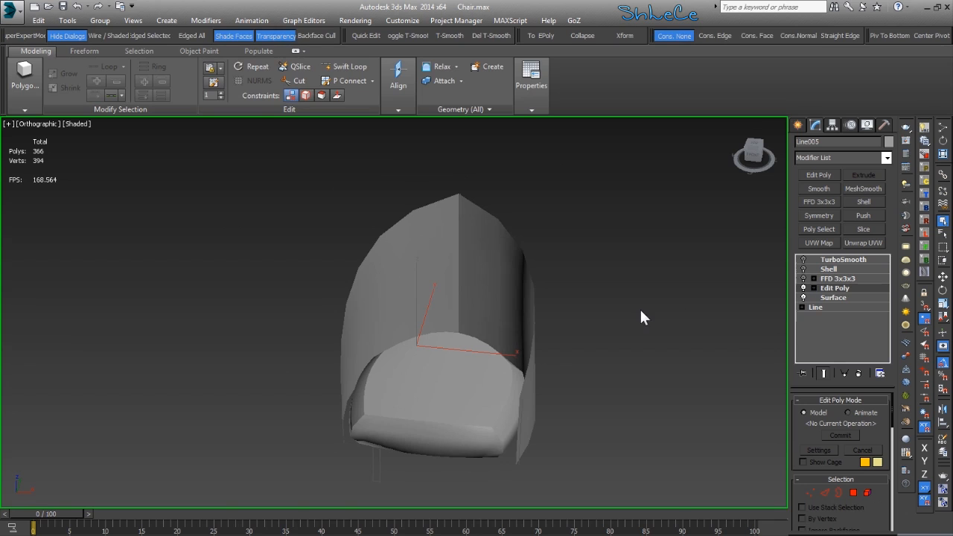
Step: Turn the backrest's FFD 3x3x3 and Shell modifiers back on
alt+middle_drag(622, 311, 658, 313)
alt+middle_drag(398, 299, 746, 330)
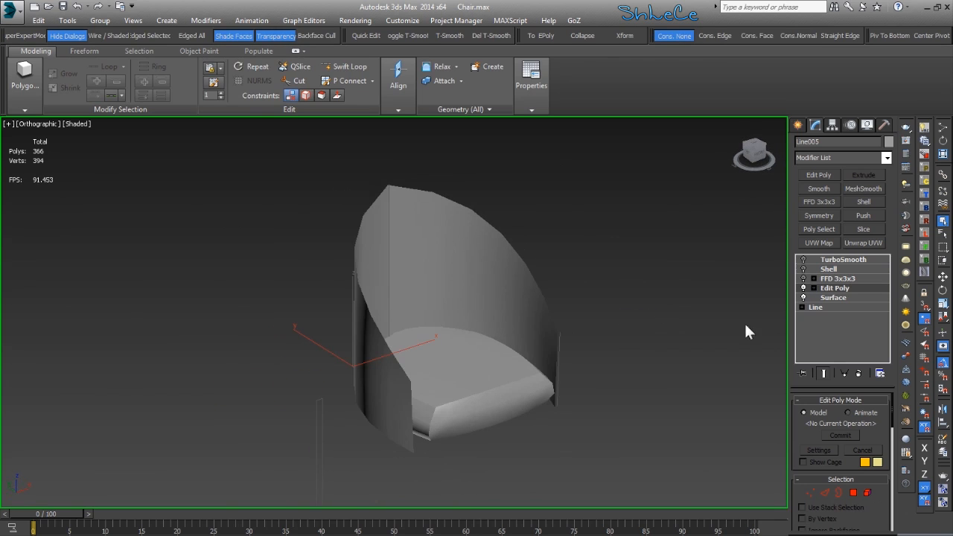
click(803, 278)
alt+middle_drag(601, 289, 458, 291)
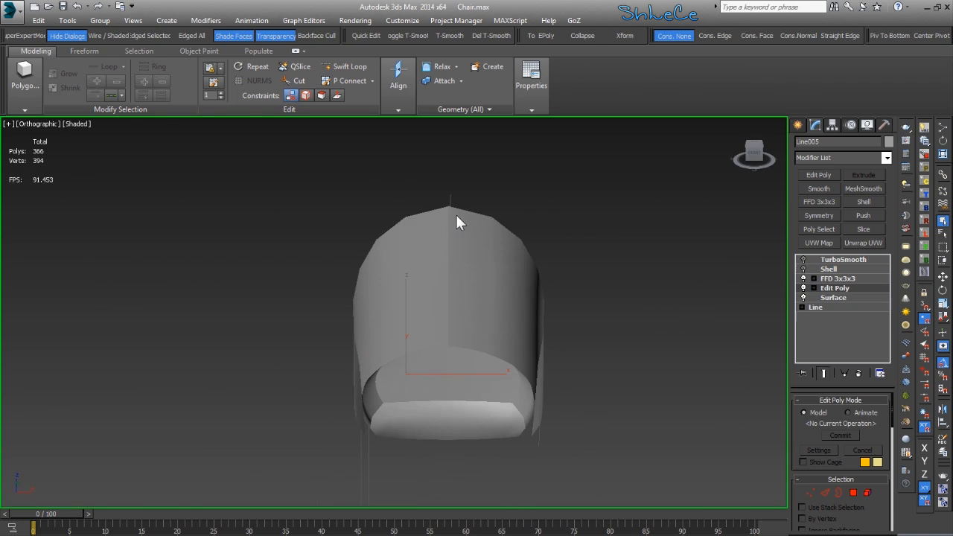
click(802, 268)
mouse_move(454, 298)
alt+middle_down()
mouse_move(341, 292)
mouse_move(444, 292)
alt+middle_up()
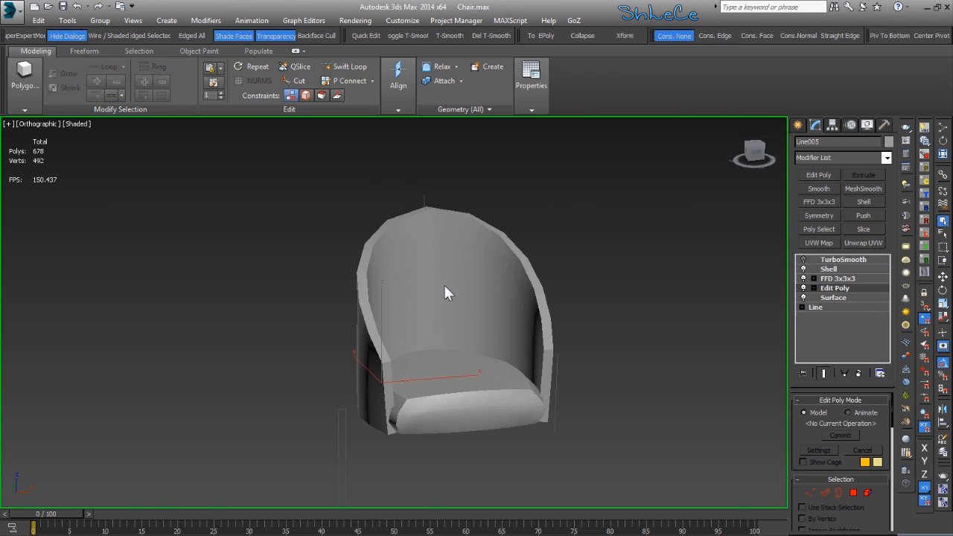
Step: Turn on the backrest's TurboSmooth modifier and view the smoothed form
click(844, 260)
click(803, 259)
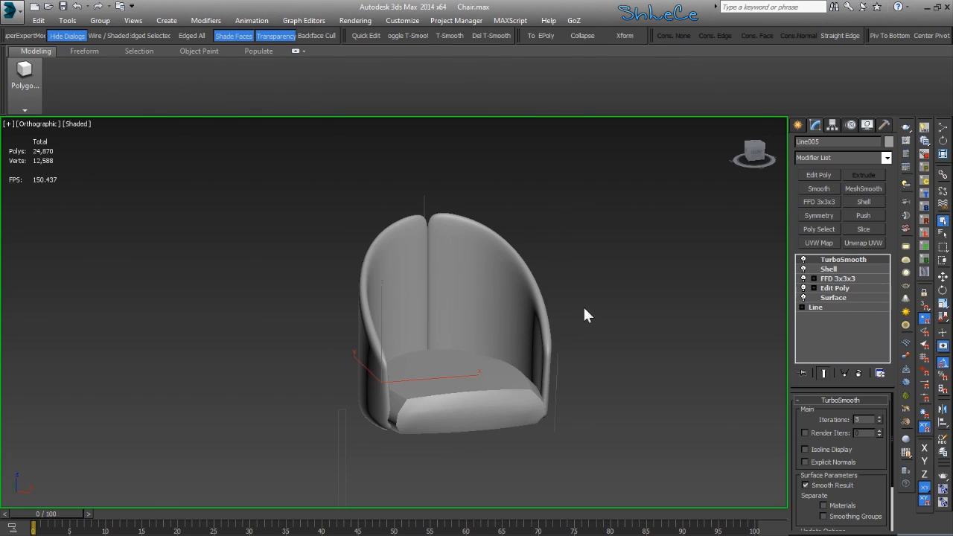
alt+middle_drag(583, 309, 478, 354)
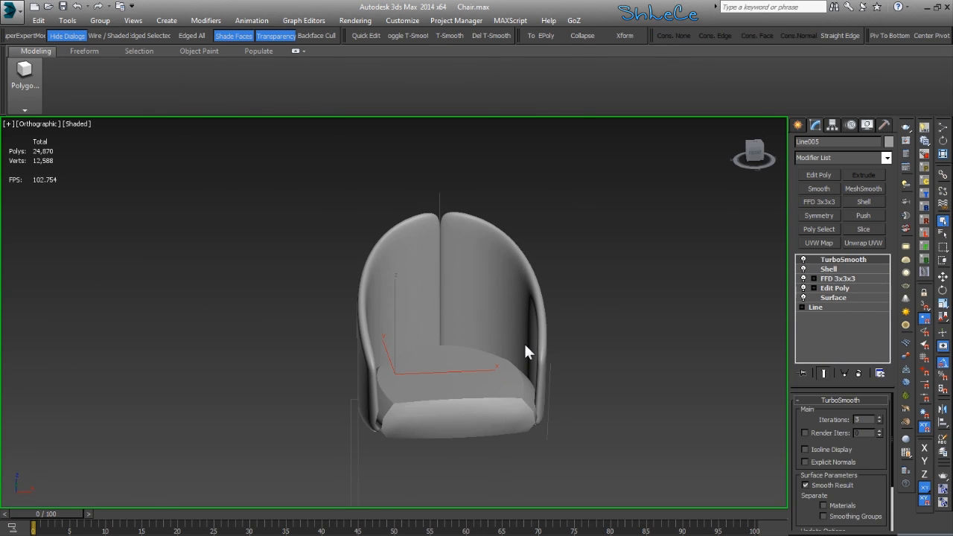
alt+middle_drag(778, 333, 720, 317)
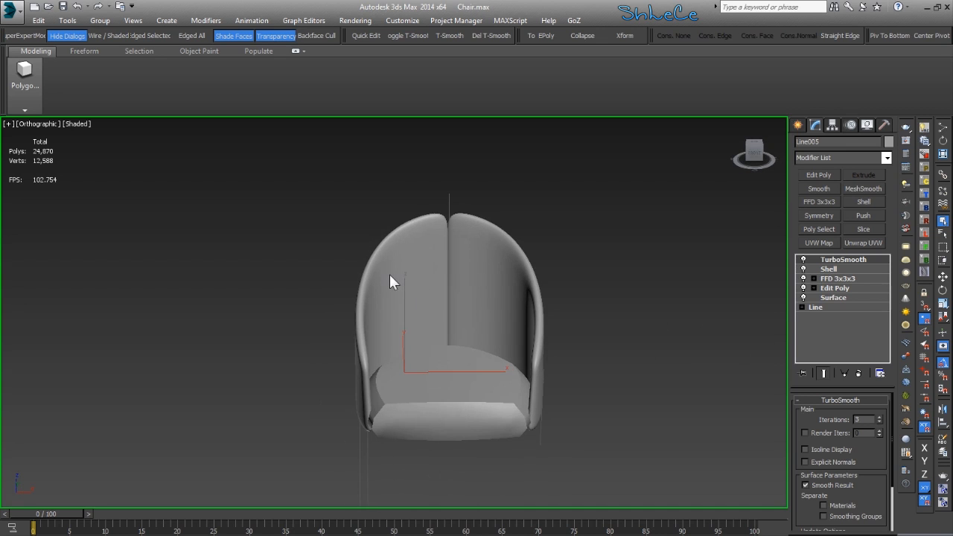
key(w)
drag(407, 309, 438, 207)
right_click(437, 207)
alt+middle_drag(498, 339, 456, 345)
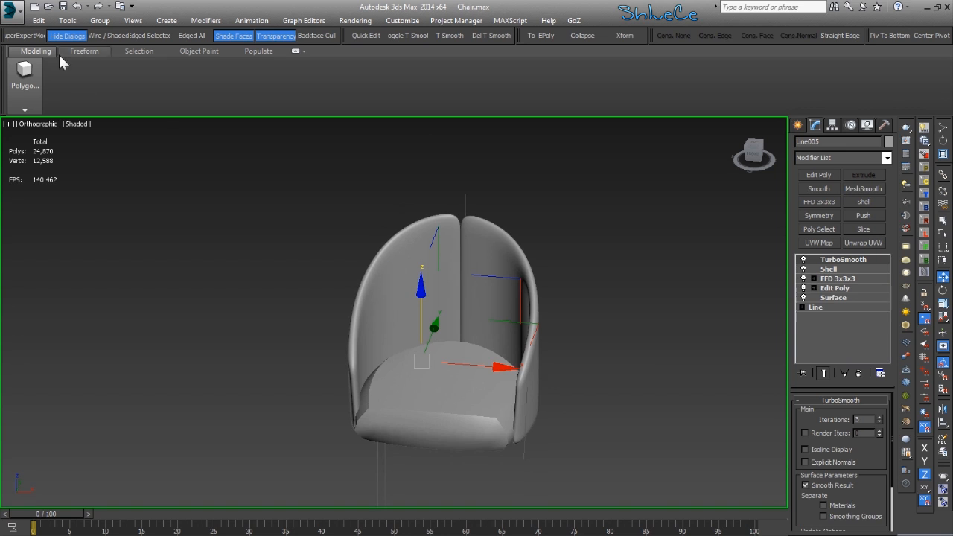
Step: Try to export the chair model as OBJ, replacing the existing ForMax.obj file
click(12, 11)
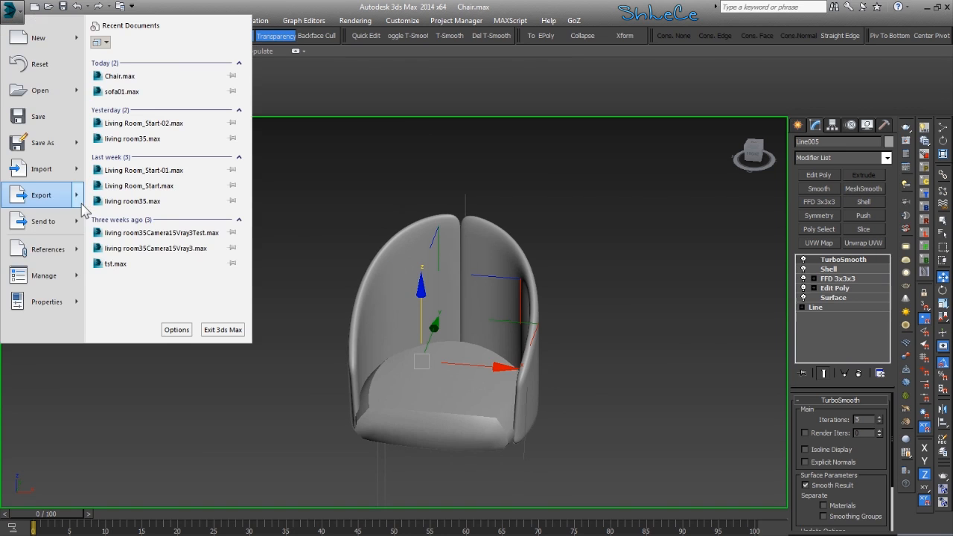
mouse_move(90, 209)
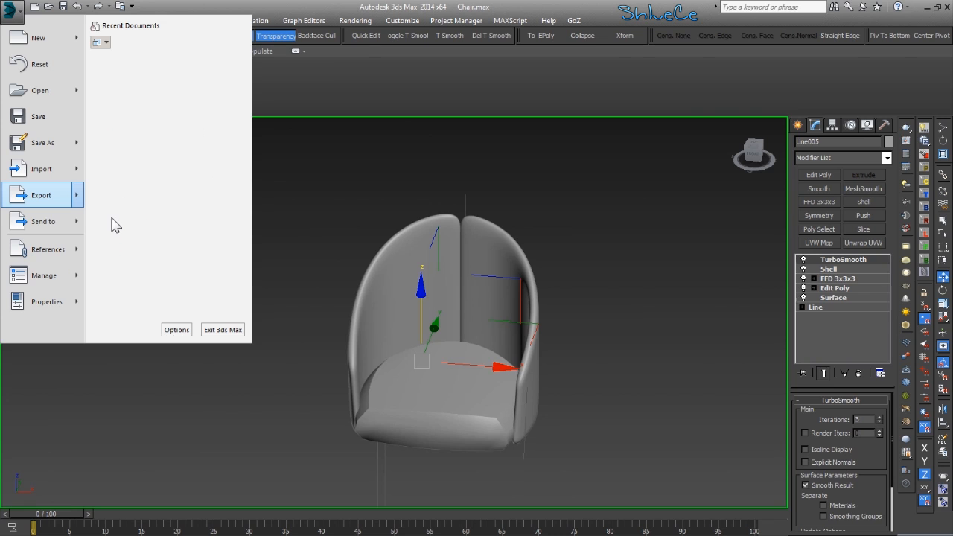
click(171, 97)
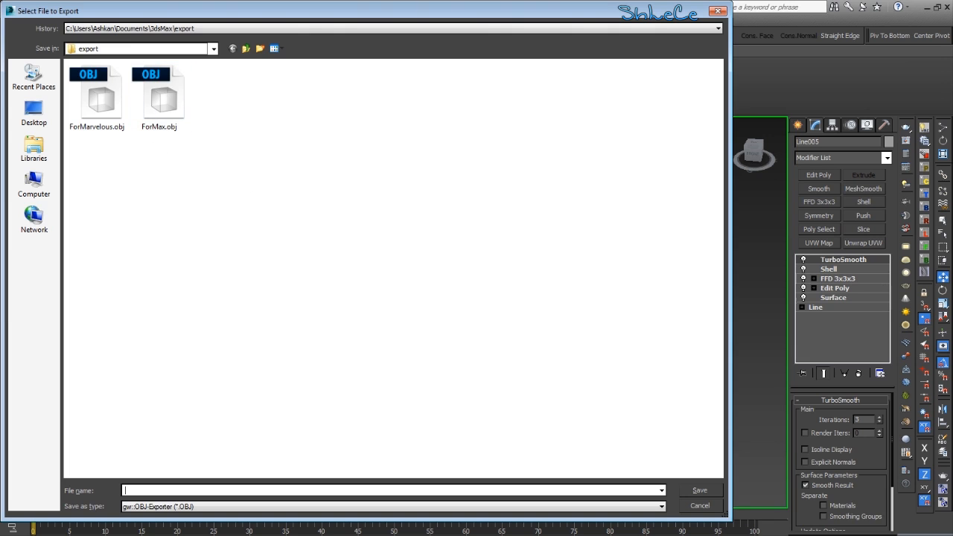
double_click(163, 119)
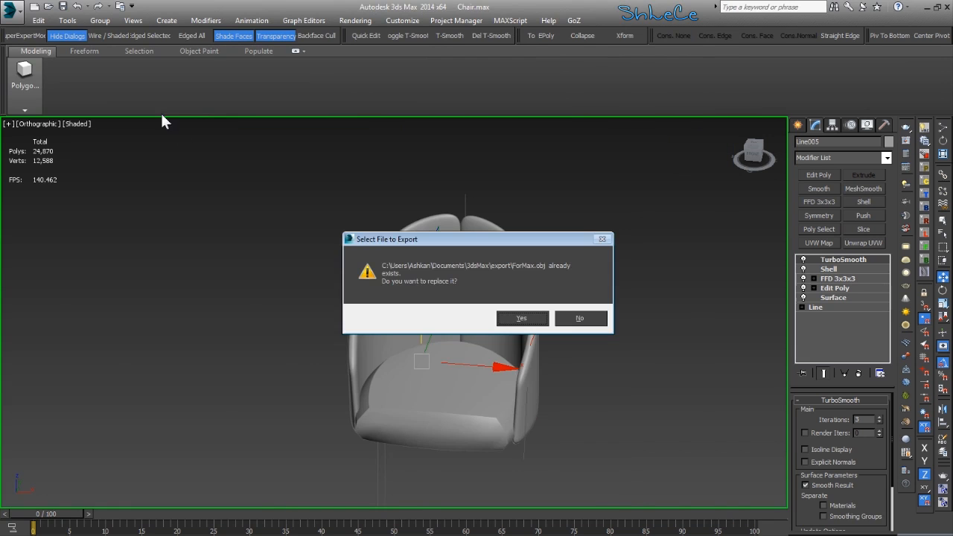
click(501, 313)
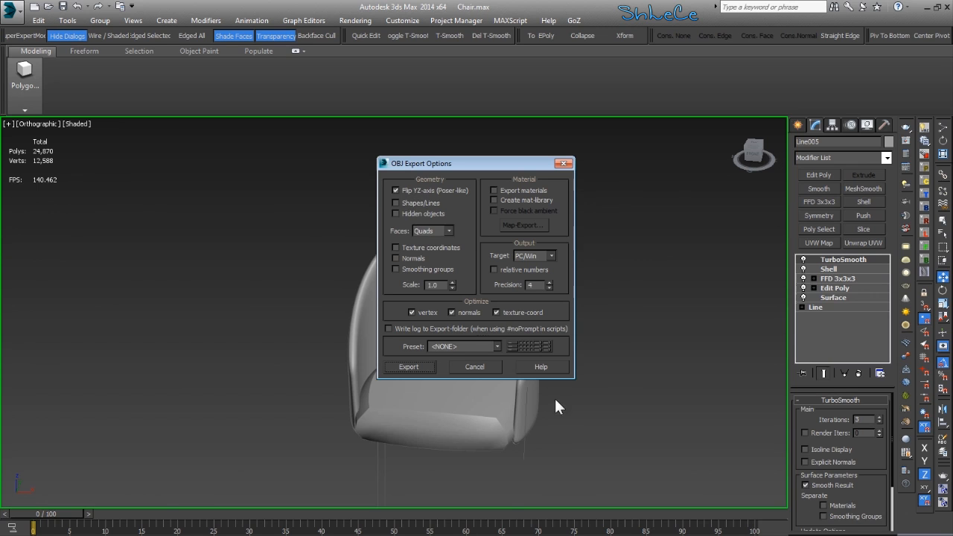
click(475, 367)
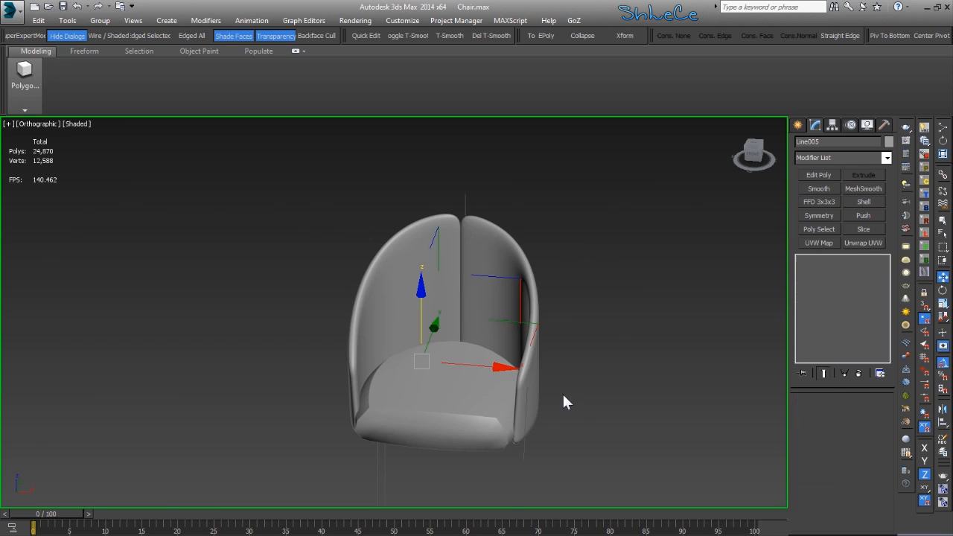
Step: Select the seat cushion and turn off its FFD 3x3x3, Edit Poly and Extrude modifiers to expose the base Rectangle
click(410, 396)
alt+middle_drag(452, 386, 425, 351)
click(803, 259)
click(803, 259)
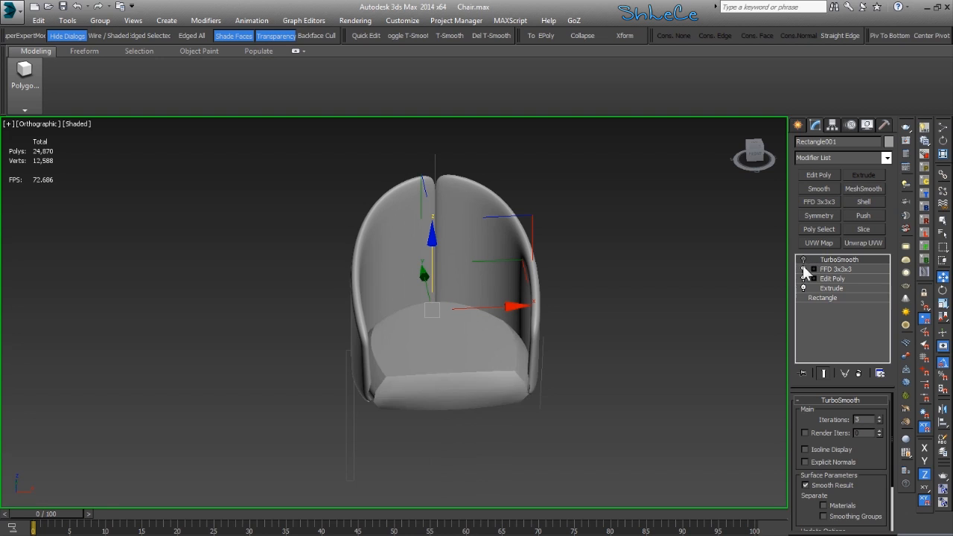
click(804, 288)
alt+middle_drag(682, 295, 748, 285)
click(833, 297)
alt+middle_drag(644, 342, 449, 277)
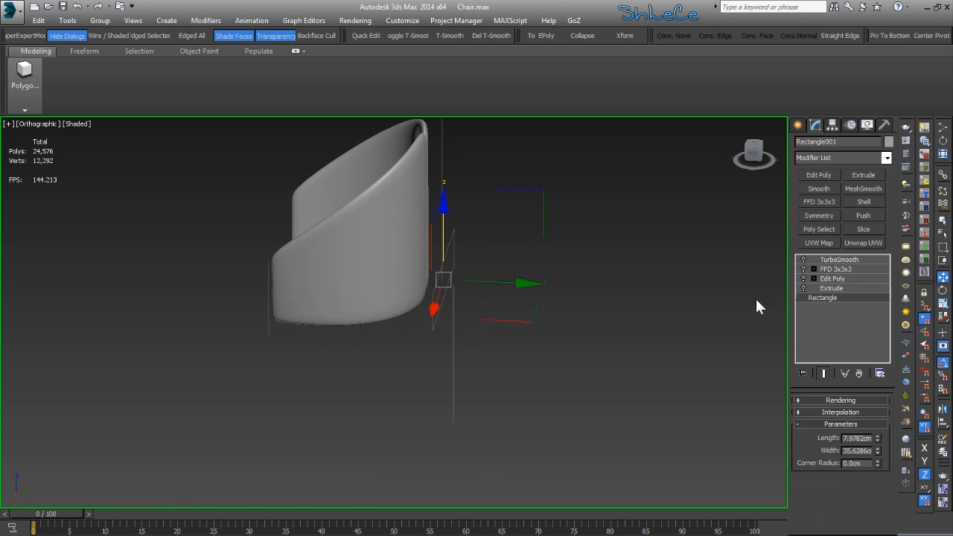
Step: Turn the seat's Extrude modifier back on and examine the extruded block in a perspective view
click(827, 287)
click(803, 288)
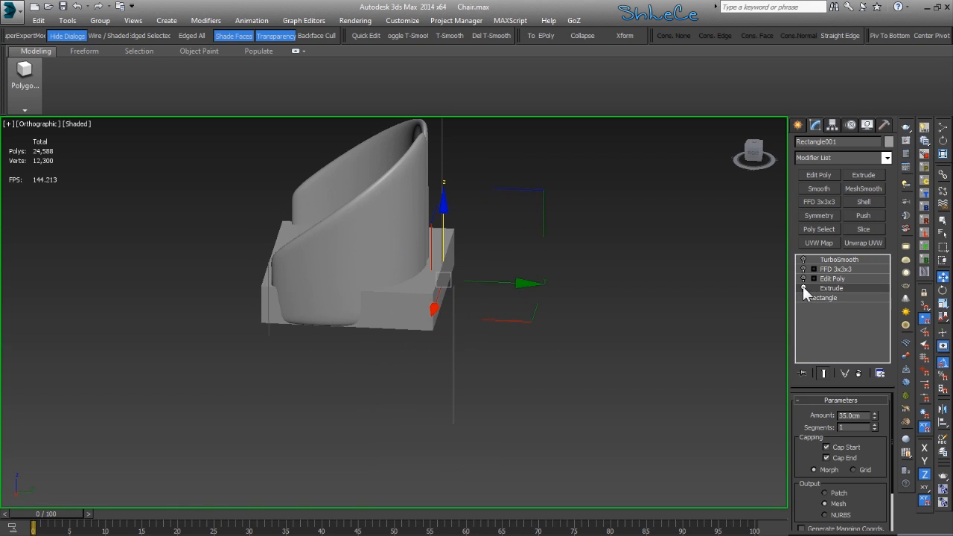
alt+middle_drag(505, 315, 487, 366)
scroll(487, 366, up, 5)
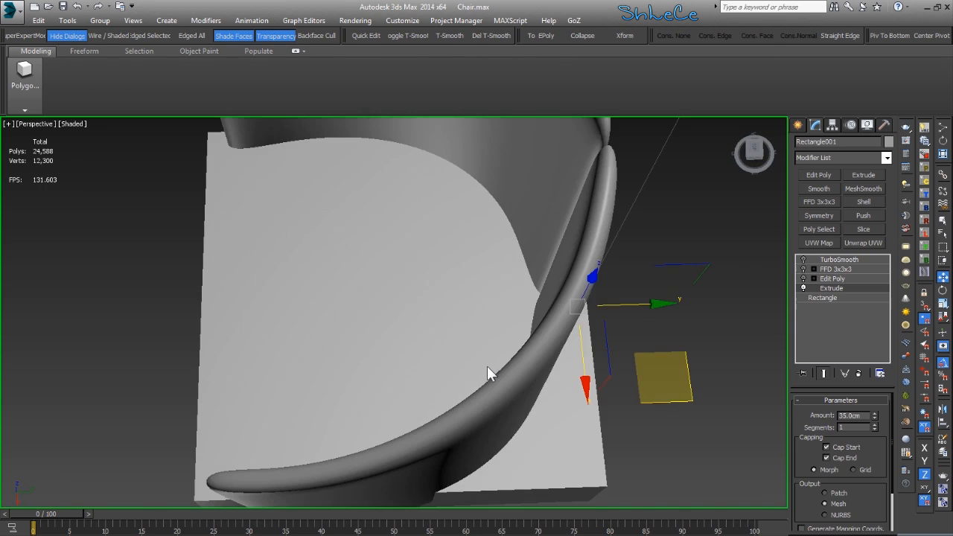
key(p)
alt+middle_drag(511, 334, 633, 293)
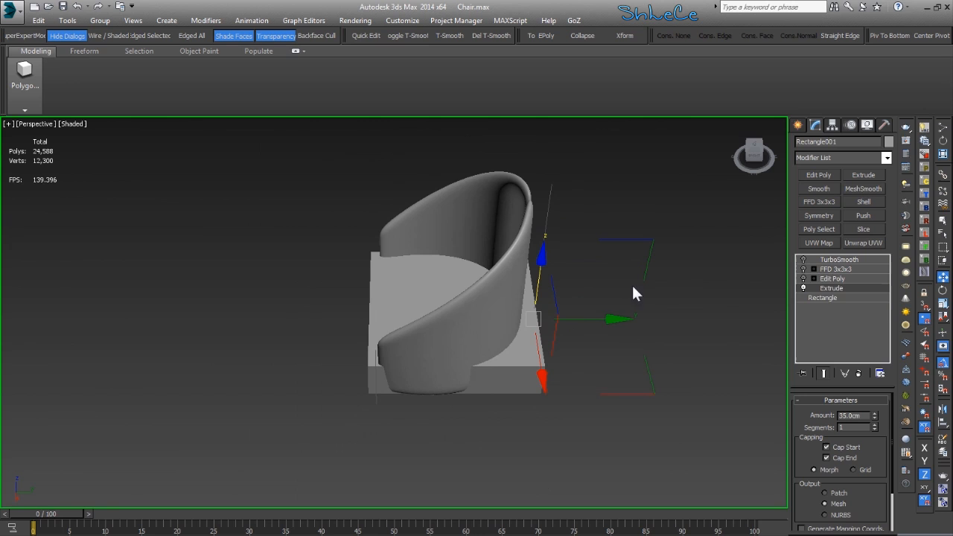
Step: Turn the seat's Edit Poly modifier back on and show the FFD 3x3x3 modifier's parameters
click(826, 279)
alt+middle_drag(417, 327, 749, 305)
click(798, 275)
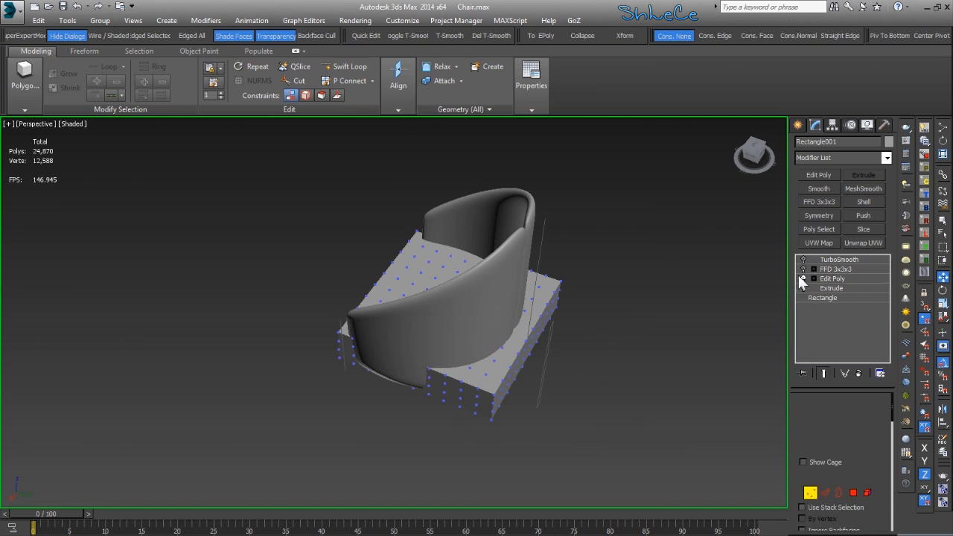
click(825, 276)
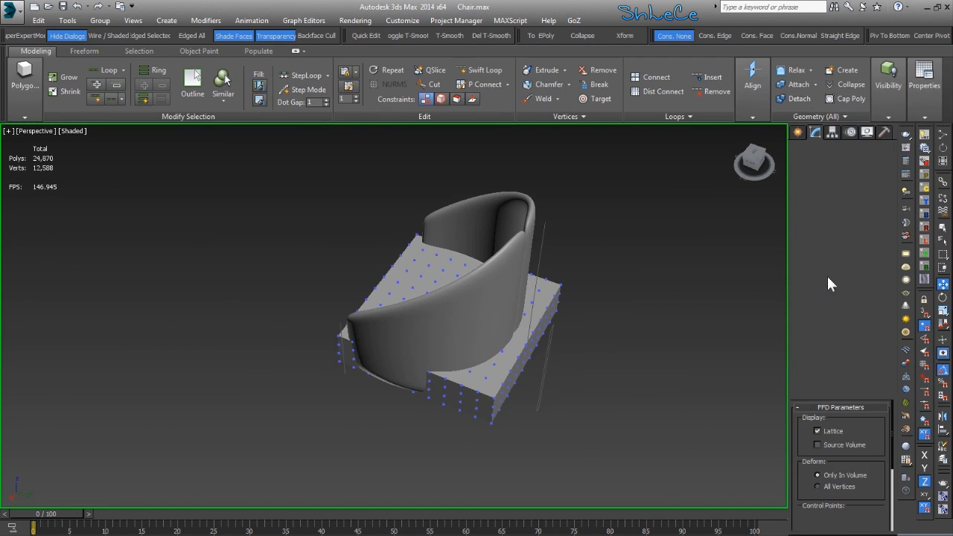
alt+middle_drag(540, 332, 623, 318)
Step: Turn on the seat's TurboSmooth modifier and inspect the smoothed block up close
click(824, 258)
click(804, 259)
alt+middle_drag(545, 308, 593, 301)
scroll(484, 313, up, 4)
alt+middle_drag(468, 346, 495, 350)
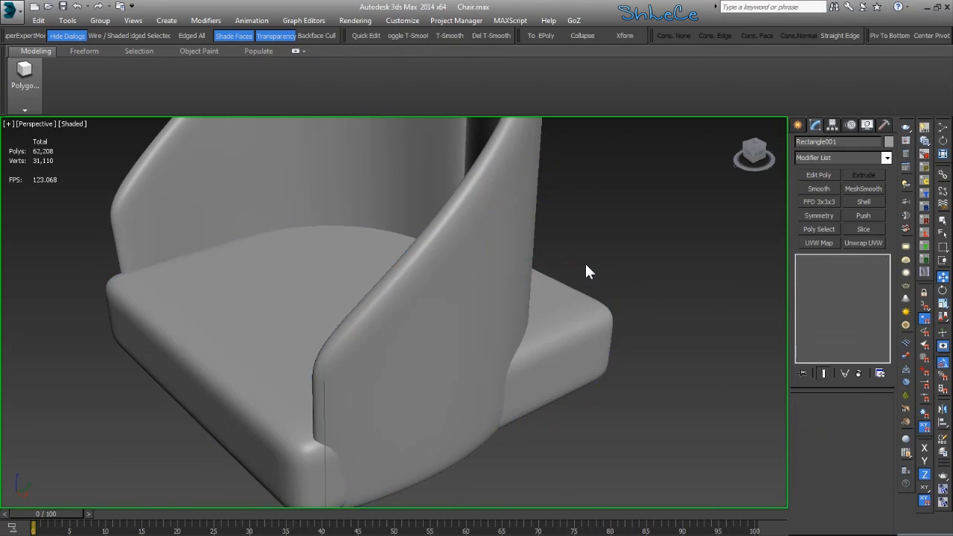
Step: Undo the deletion of the finished chair group and select the seat cushion of the unfinished chair
click(585, 271)
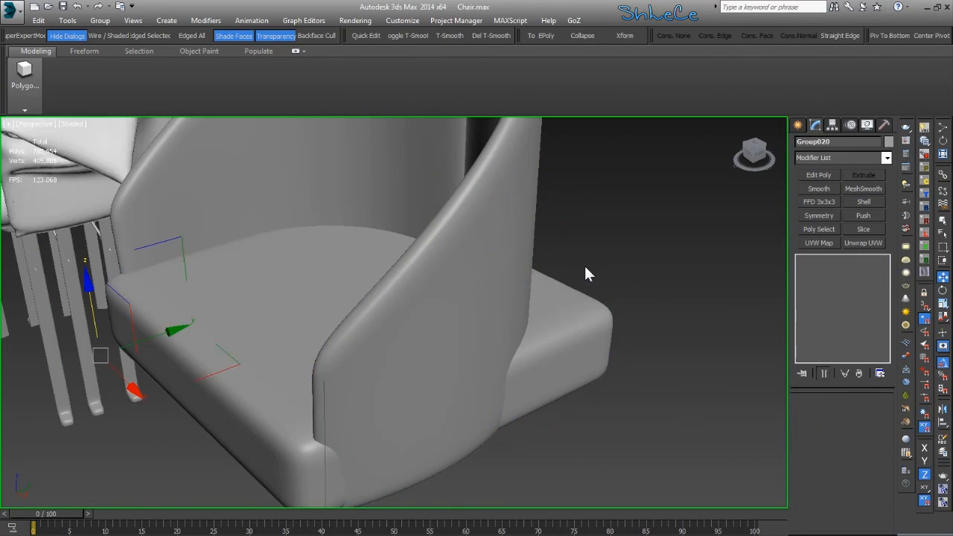
alt+middle_drag(585, 273, 393, 327)
click(477, 273)
alt+middle_drag(472, 300, 491, 44)
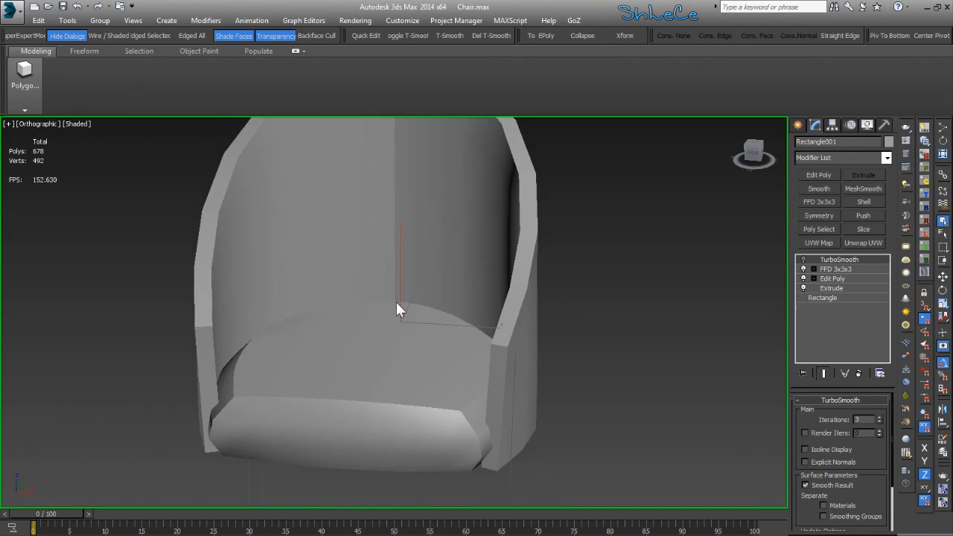
Step: Try moving the seat cushion downward along the Z axis, and undo the move
key(w)
scroll(391, 321, down, 2)
drag(399, 266, 397, 364)
key(ctrl+z)
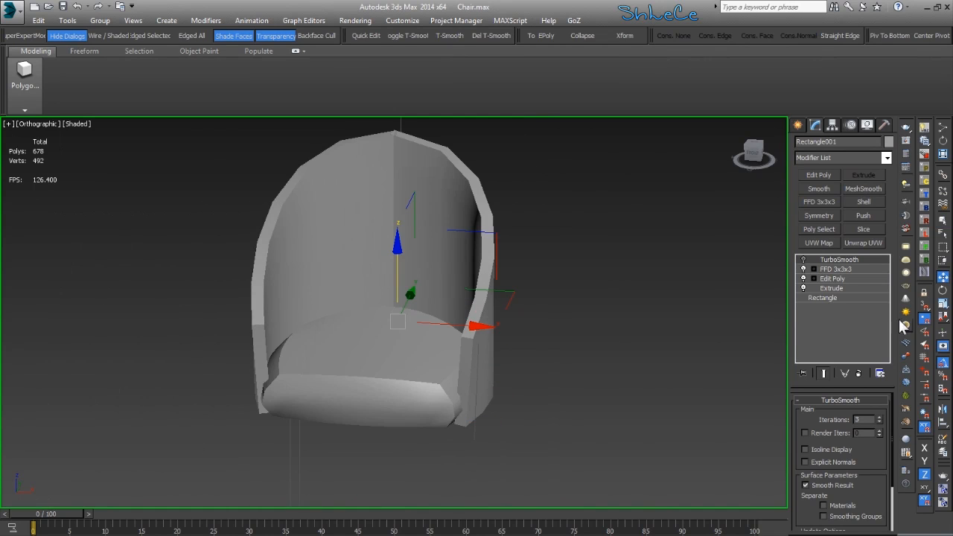
Step: Turn on the TurboSmooth modifier of the seat cushion with the backrest left unsmoothed
click(803, 260)
alt+middle_drag(436, 350, 427, 371)
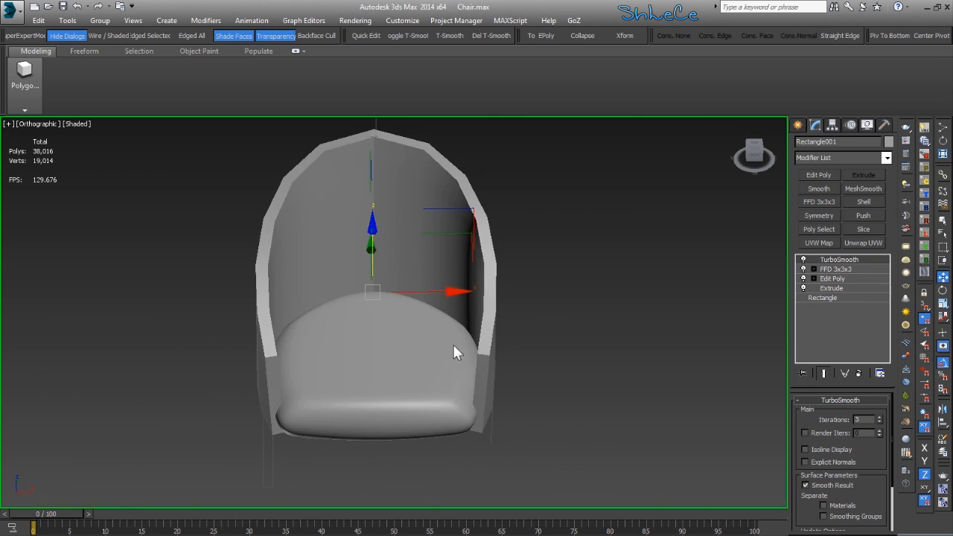
drag(419, 294, 366, 303)
alt+middle_drag(366, 303, 442, 385)
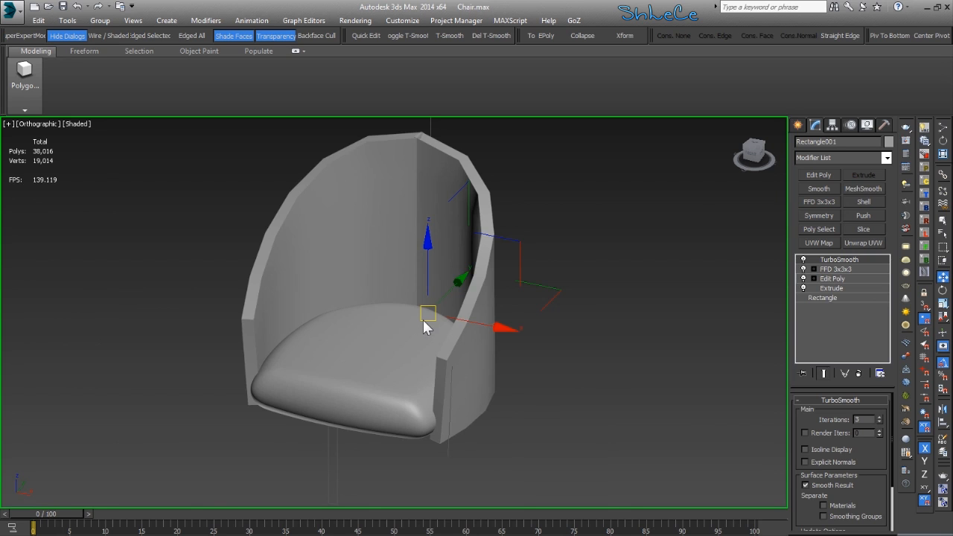
Step: Switch to Marvelous Designer with the chair seat project and replace the circle tool with the pattern editing tool
key(alt+Tab)
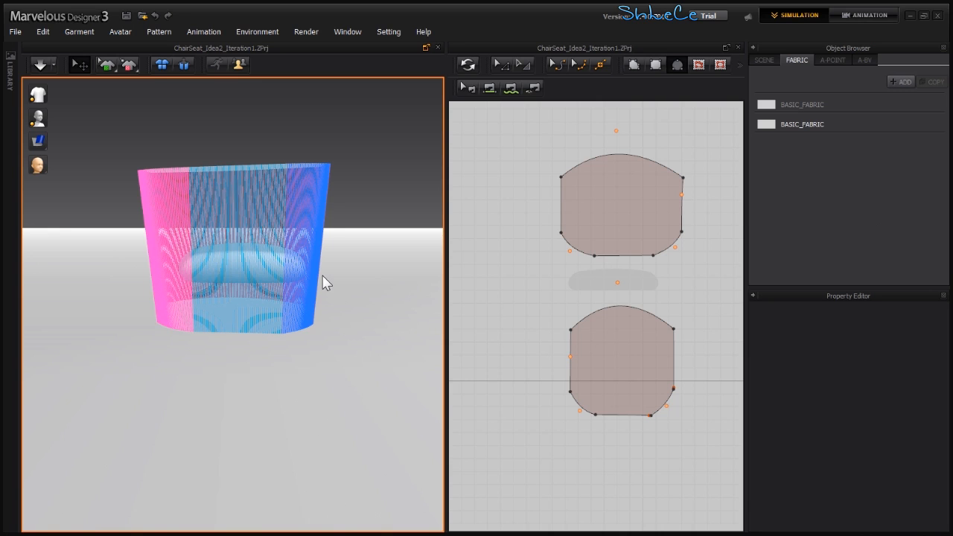
right_drag(300, 260, 182, 293)
click(639, 209)
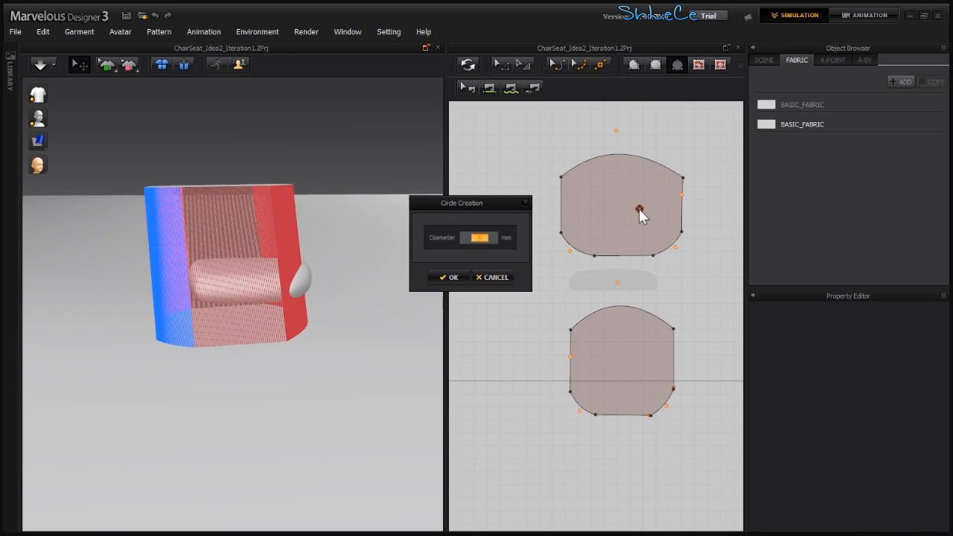
click(502, 276)
click(500, 68)
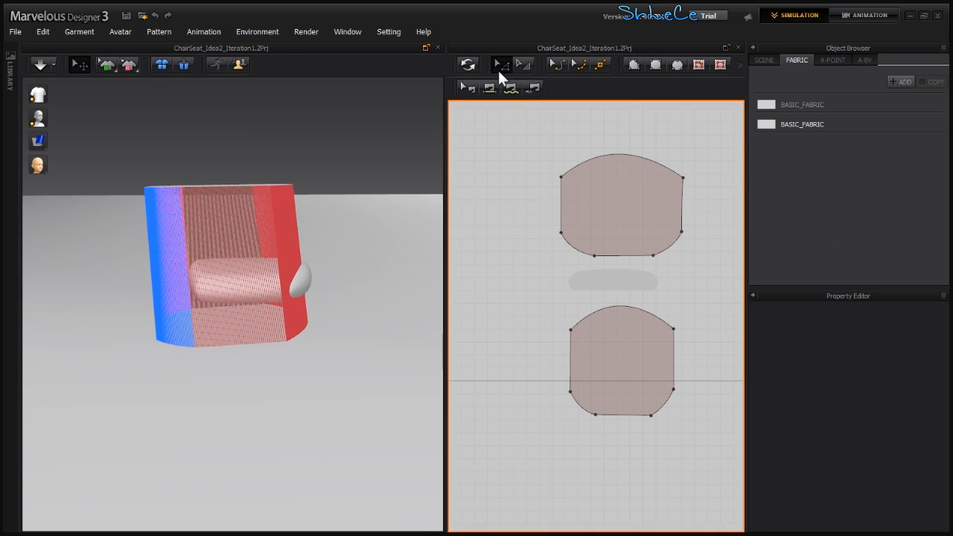
Step: Examine the upper and lower cushion patterns in both views and how their seams enclose the seat block
click(619, 222)
right_drag(216, 260, 282, 312)
click(236, 335)
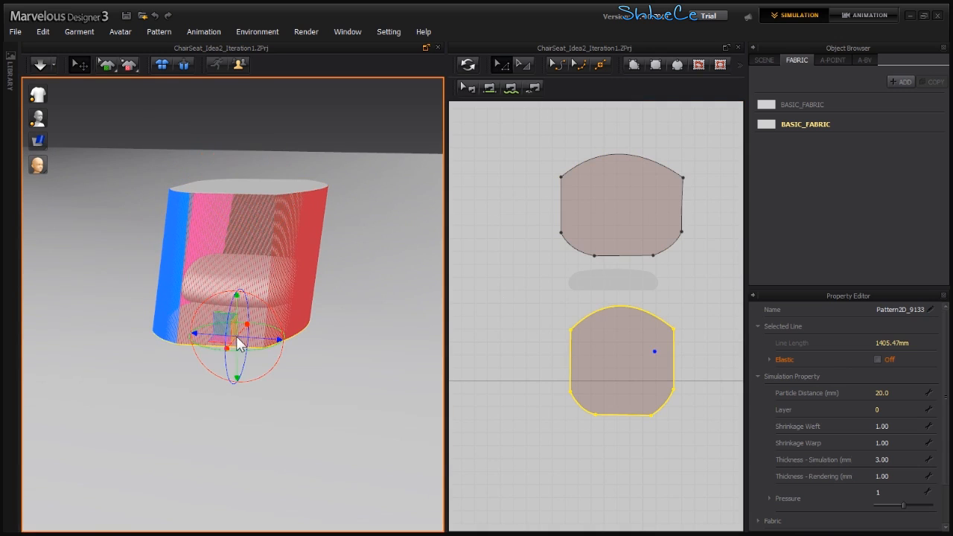
drag(273, 339, 281, 341)
right_drag(234, 315, 354, 332)
click(600, 215)
click(634, 359)
click(640, 237)
click(635, 359)
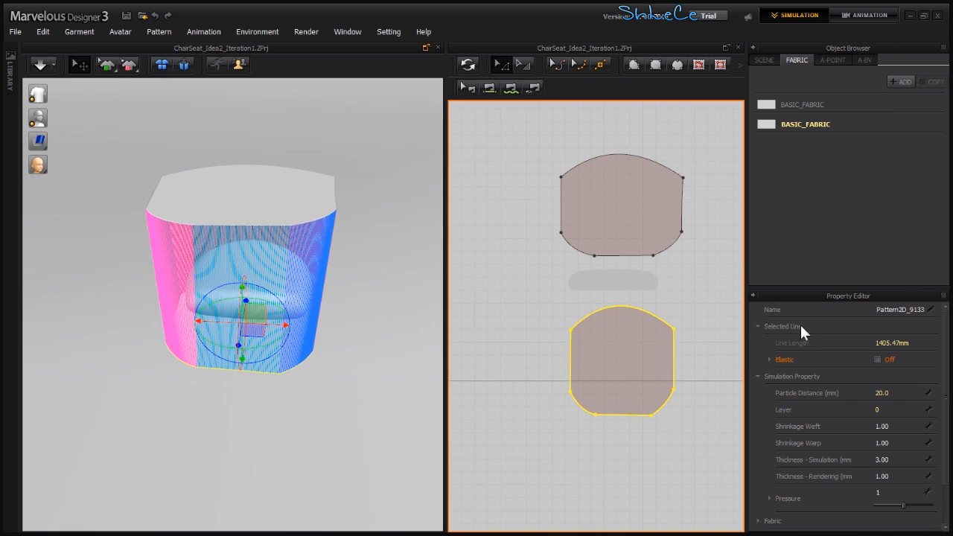
click(704, 164)
drag(514, 445, 517, 444)
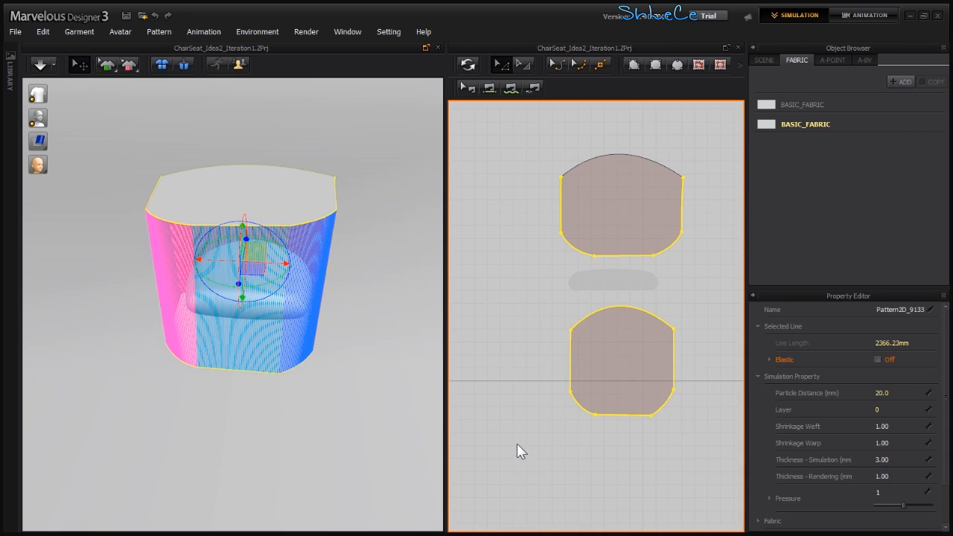
click(549, 170)
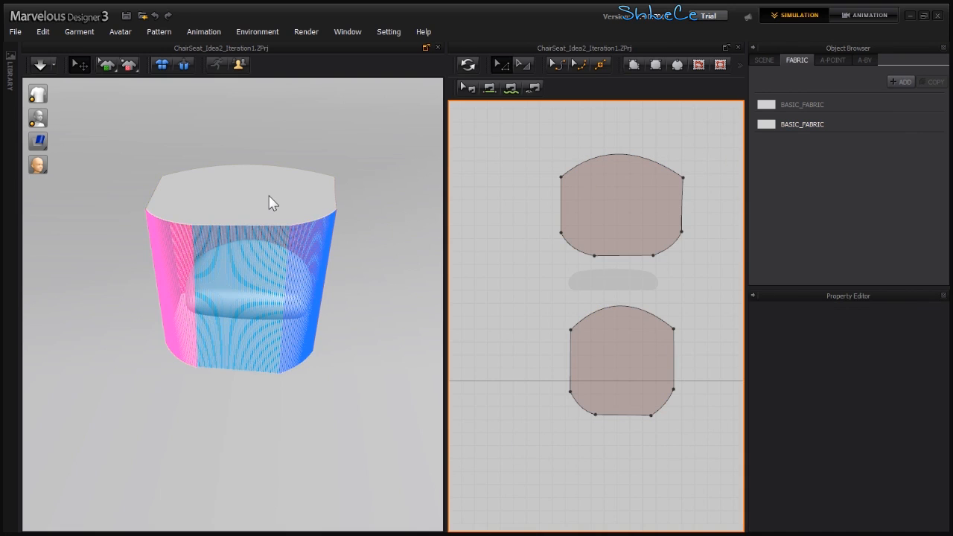
Step: Simulate the sewn seat cover, scale the lower pattern down to an outline of about 1341 mm, and synchronize the garment
key(space)
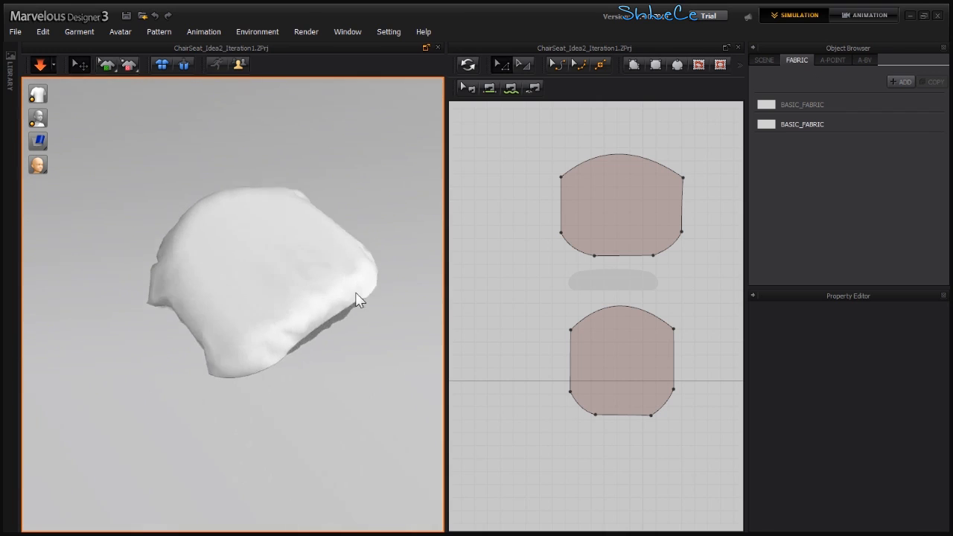
click(644, 366)
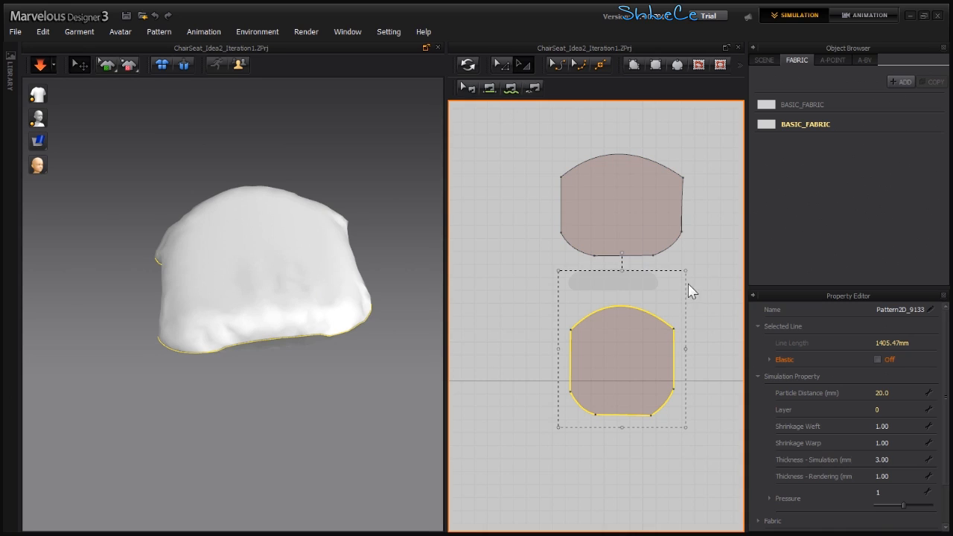
drag(685, 271, 683, 282)
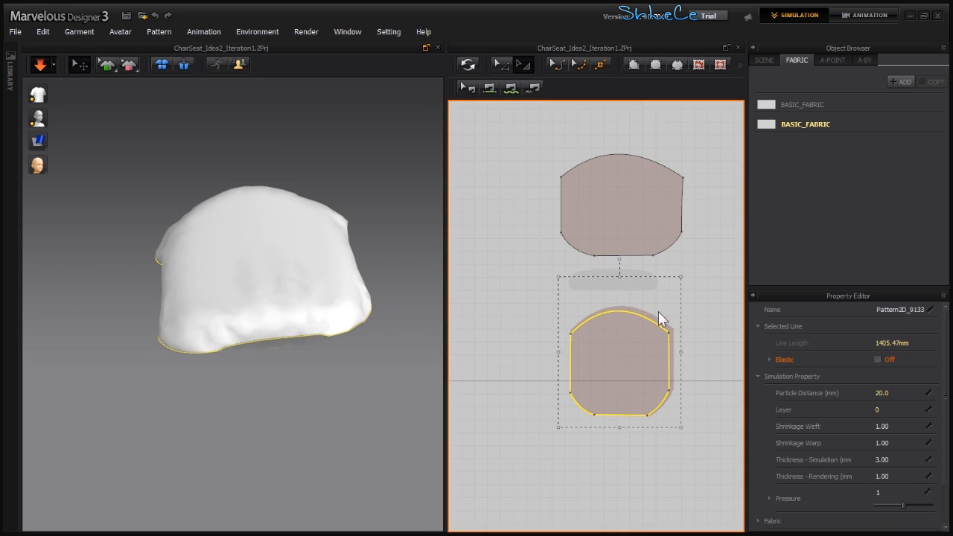
click(466, 65)
Step: Scale the upper pattern down in stages to an outline of about 1290 mm, tugging the cover's edge into place on the cushion
click(618, 192)
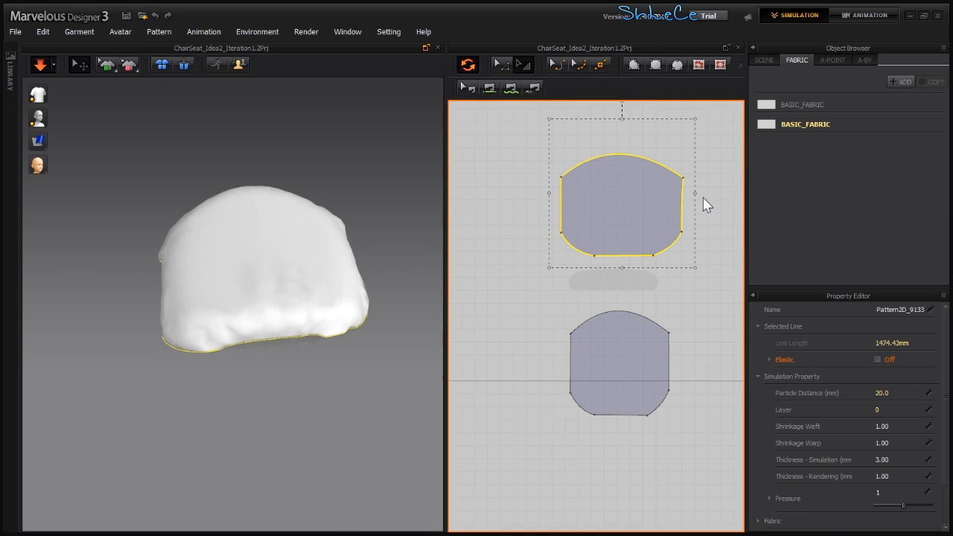
drag(696, 198, 685, 201)
right_drag(368, 239, 245, 215)
drag(683, 196, 677, 196)
right_drag(333, 254, 451, 225)
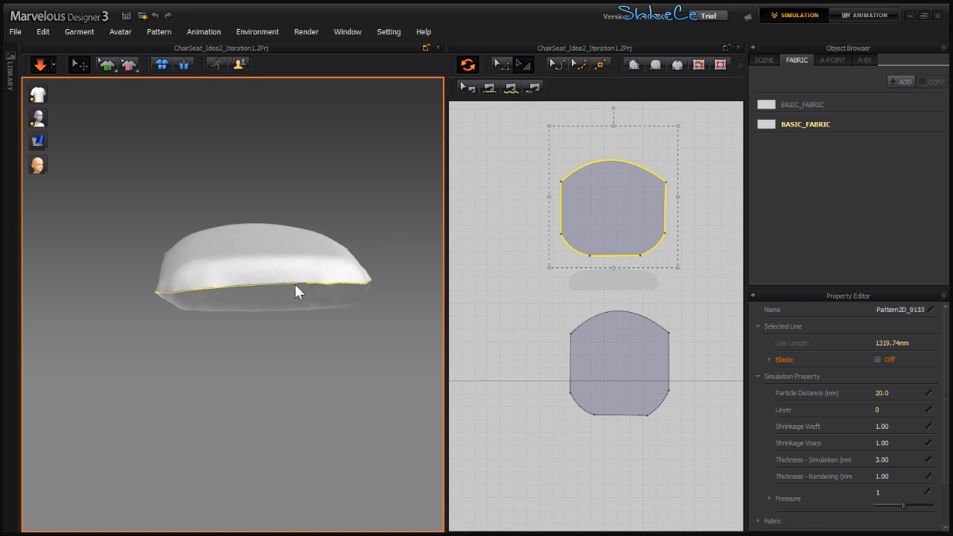
drag(170, 289, 158, 257)
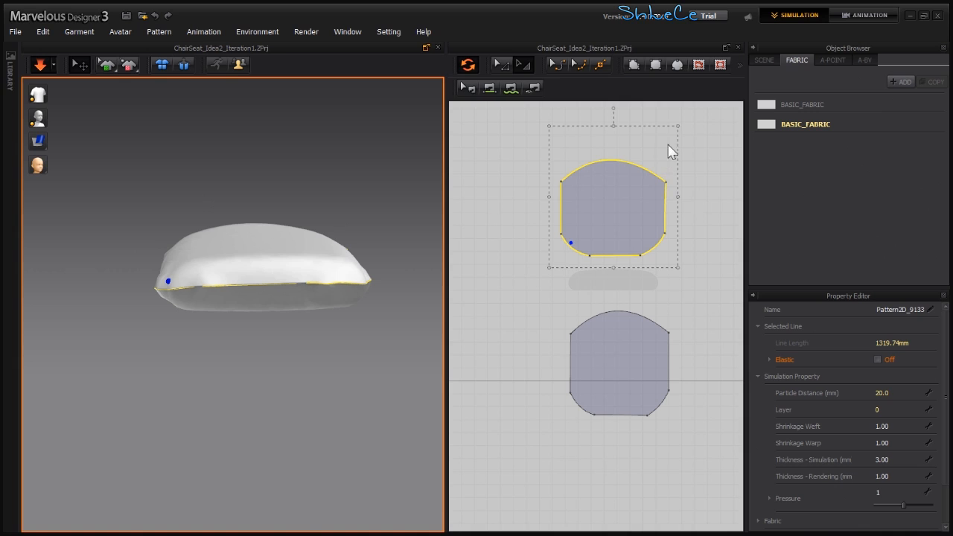
drag(678, 126, 675, 128)
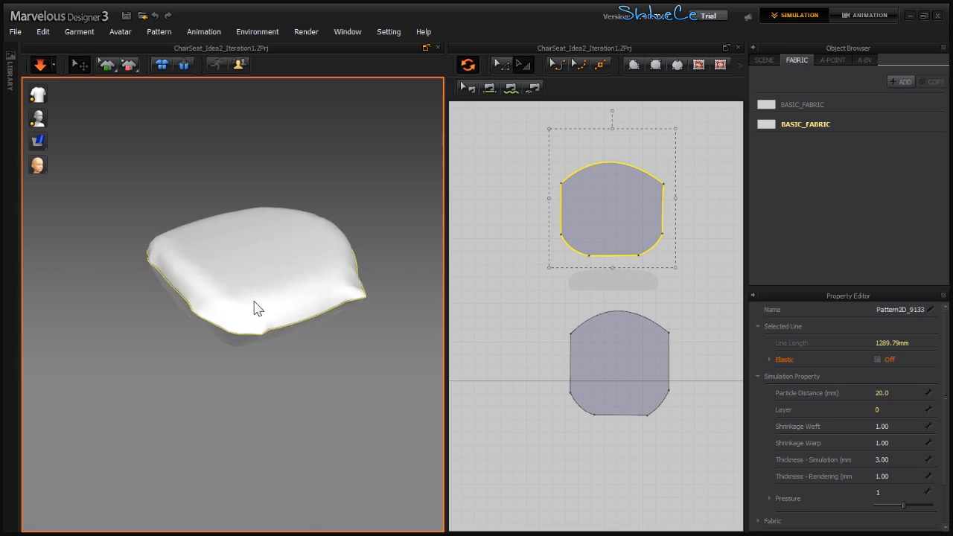
Step: Scale the lower pattern down to an outline of about 1236 mm and pull the cover's front seam downward to straighten it
click(665, 341)
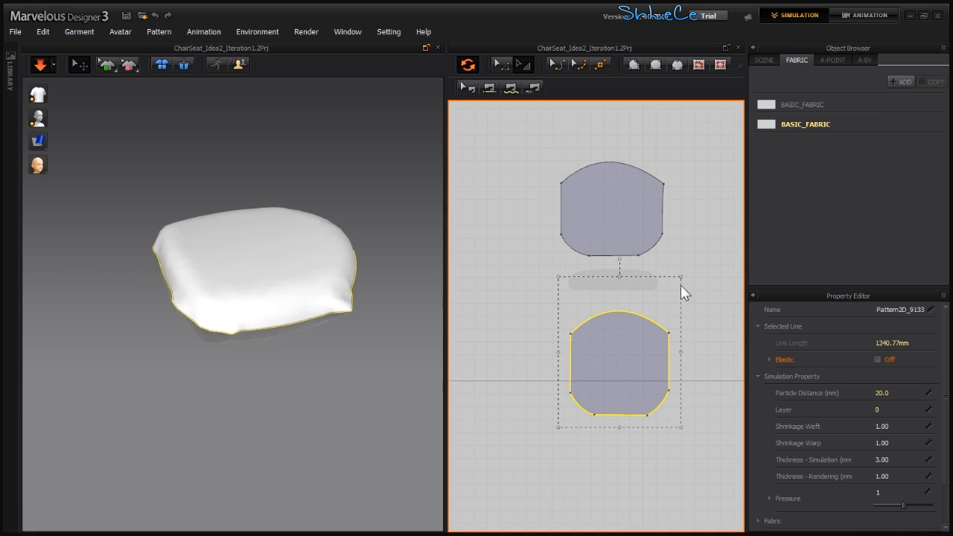
drag(678, 284, 676, 294)
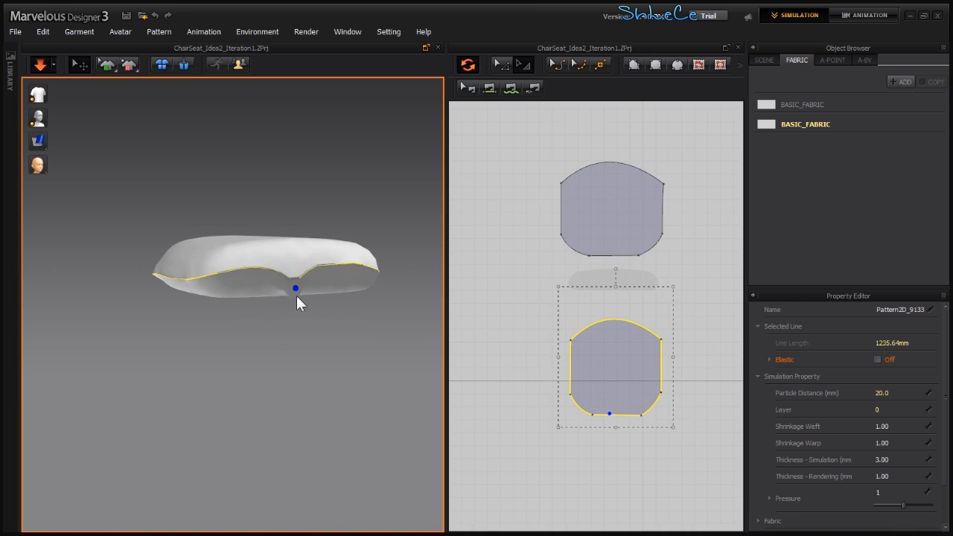
click(329, 264)
drag(337, 265, 342, 320)
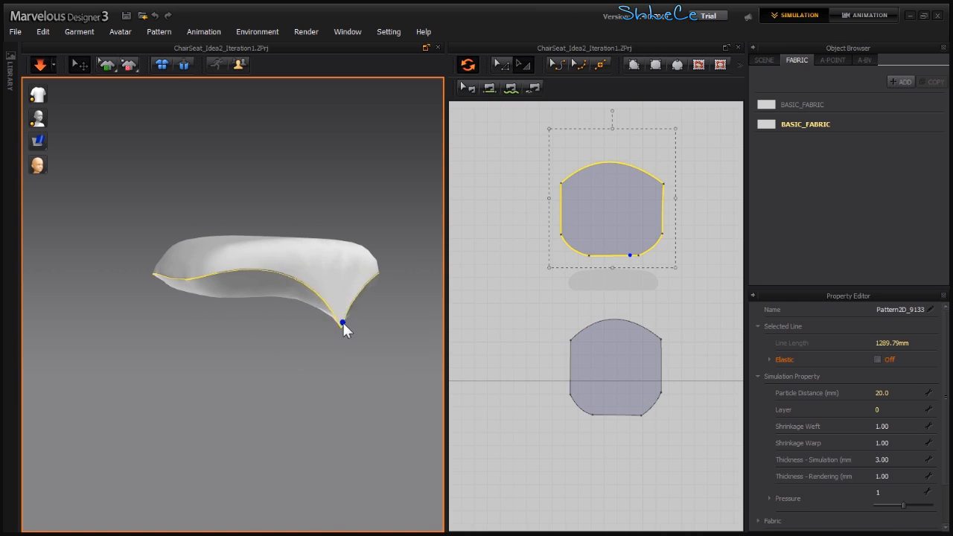
right_drag(378, 326, 346, 272)
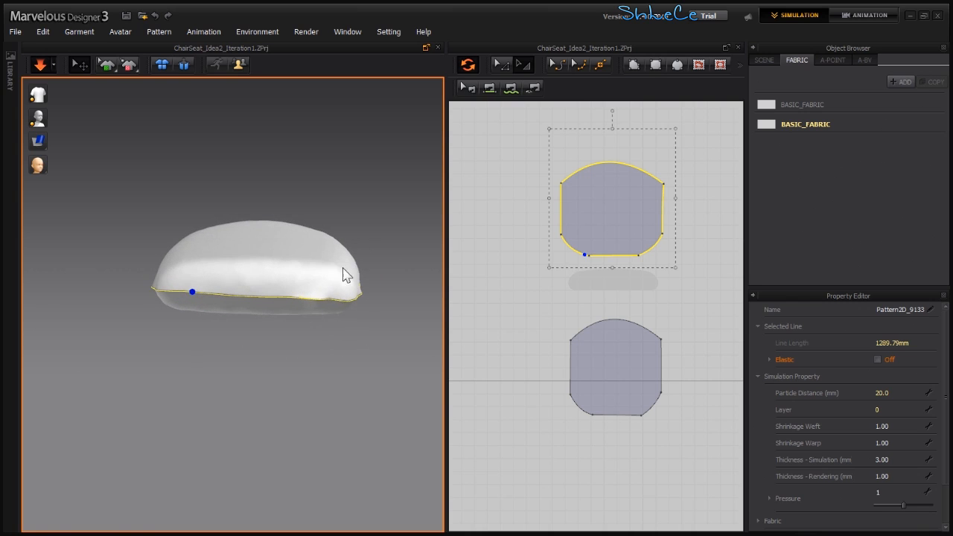
Step: Review the detailed physical properties of the fabric assigned to both cushion patterns
click(806, 123)
scroll(898, 442, down, 1)
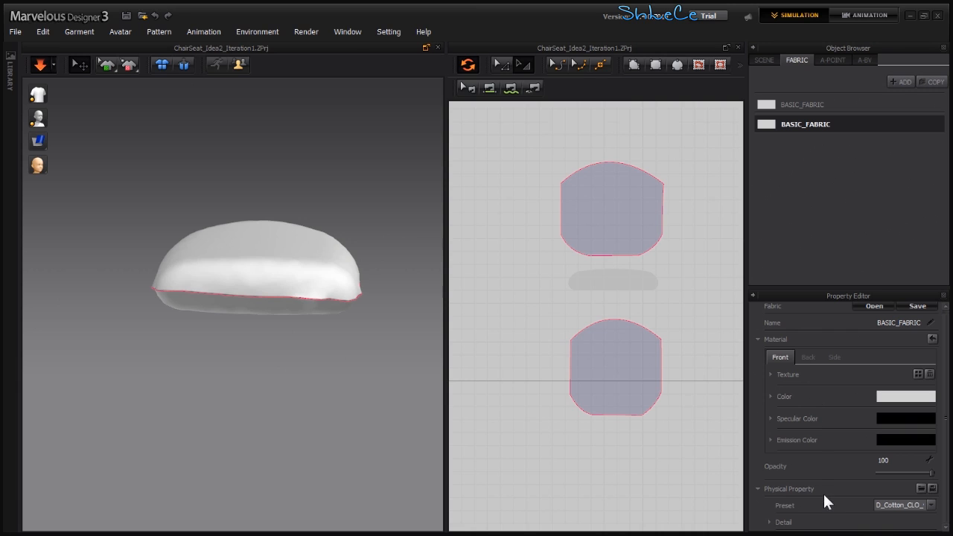
click(770, 522)
scroll(846, 477, down, 6)
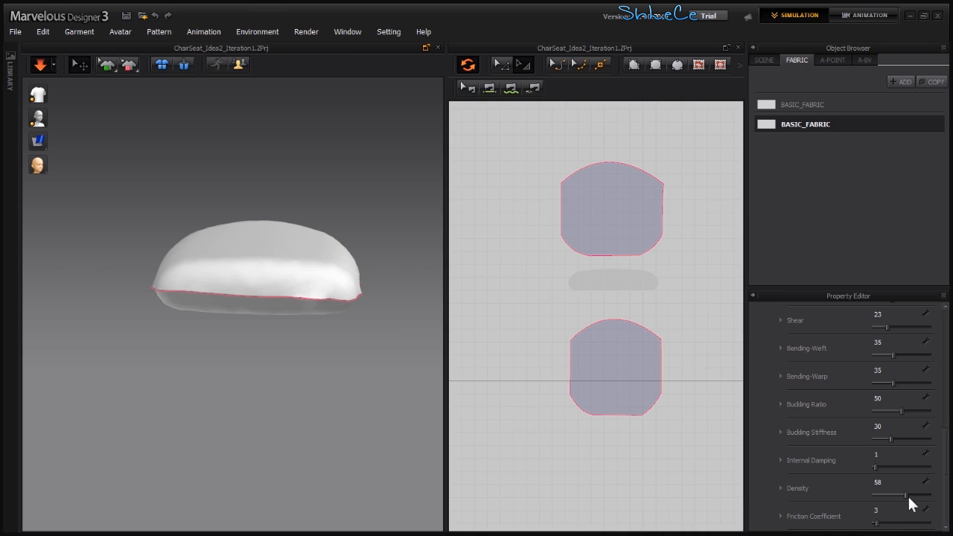
click(765, 60)
Step: Set the lower cushion pattern's particle distance to 10 mm
click(628, 213)
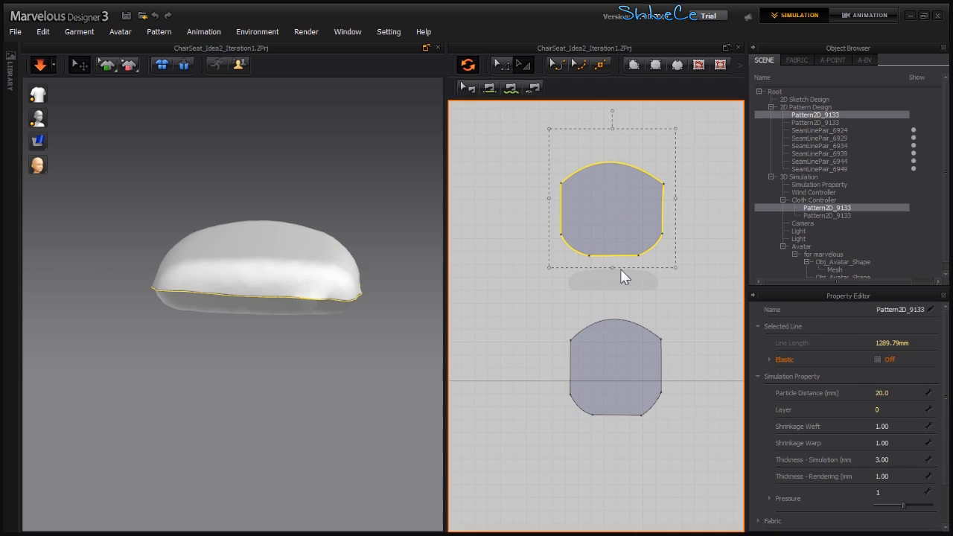
click(620, 356)
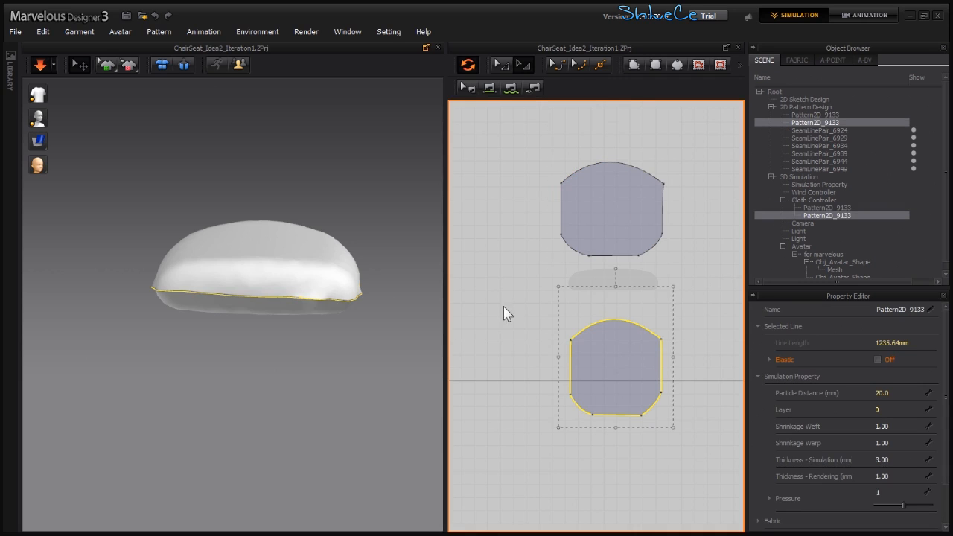
scroll(308, 287, up, 2)
click(888, 392)
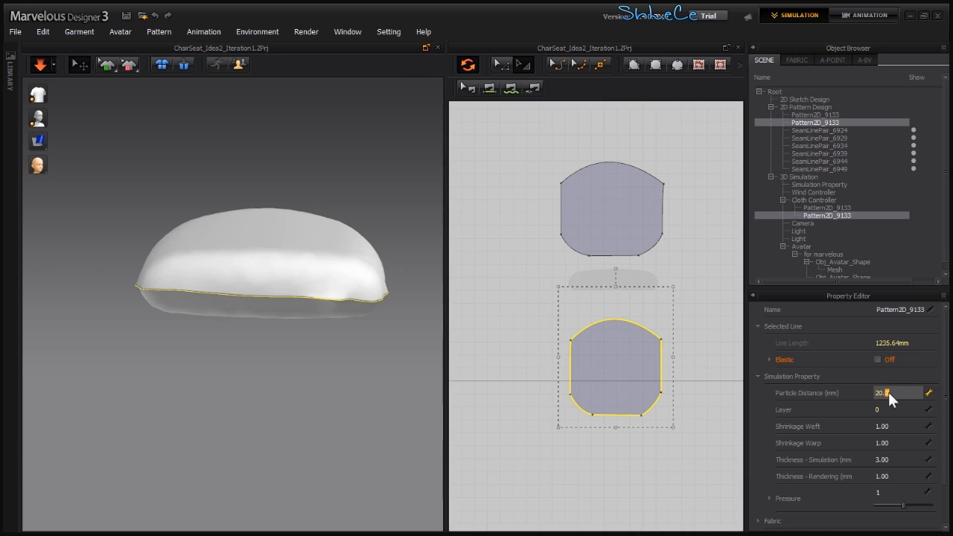
drag(894, 393, 869, 393)
text(10)
key(Return)
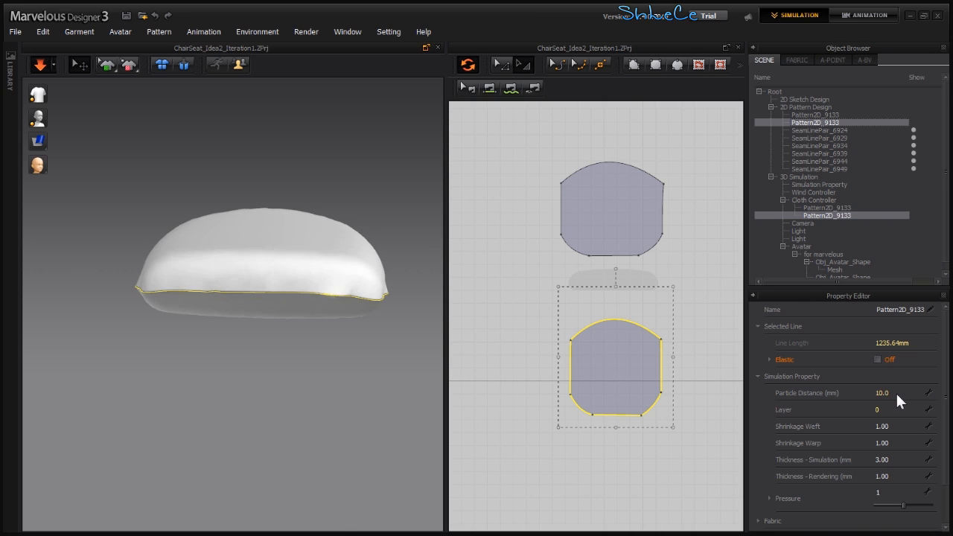
Step: Set the upper cushion pattern's particle distance to 10 mm
click(600, 207)
click(600, 207)
click(889, 392)
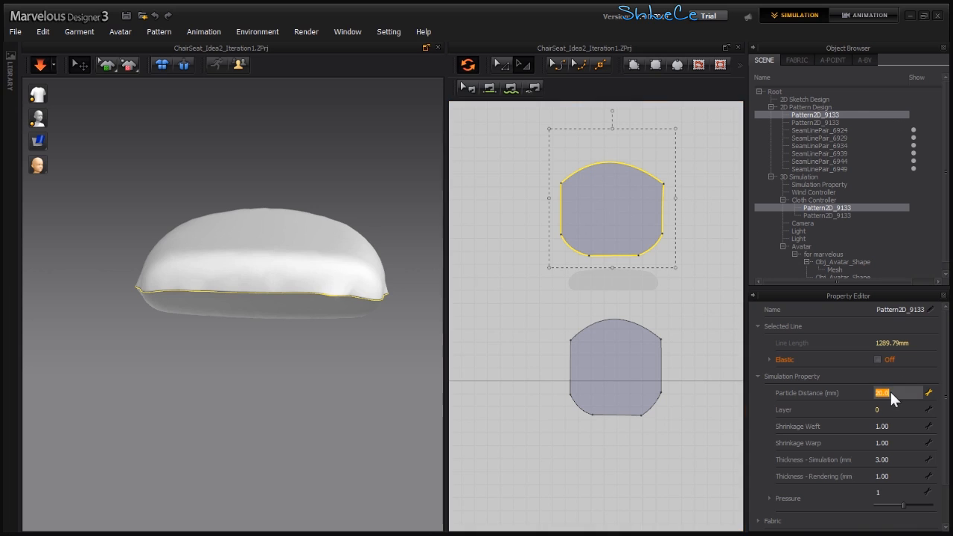
text(10)
key(Return)
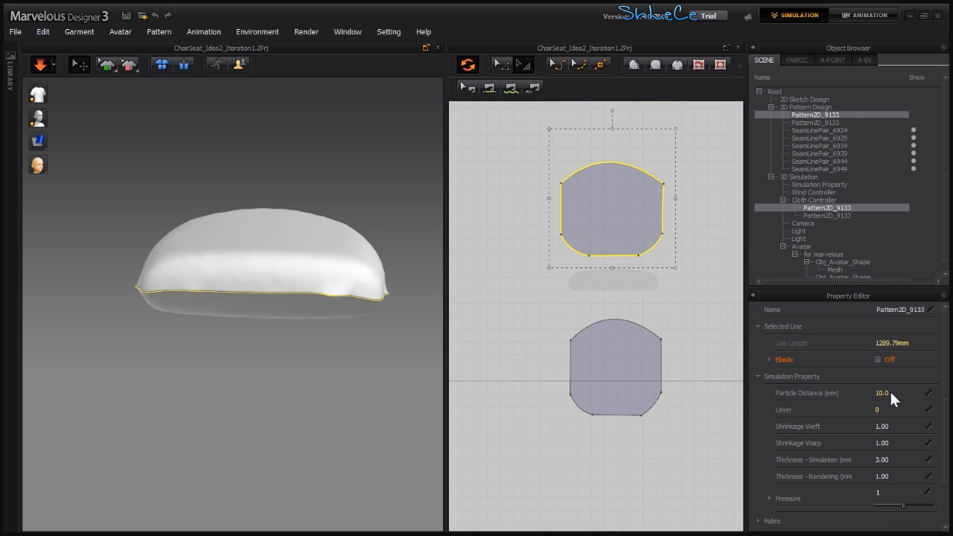
Step: Stop the simulation and pin the mesh points along the upper pattern's straight right edge
click(294, 259)
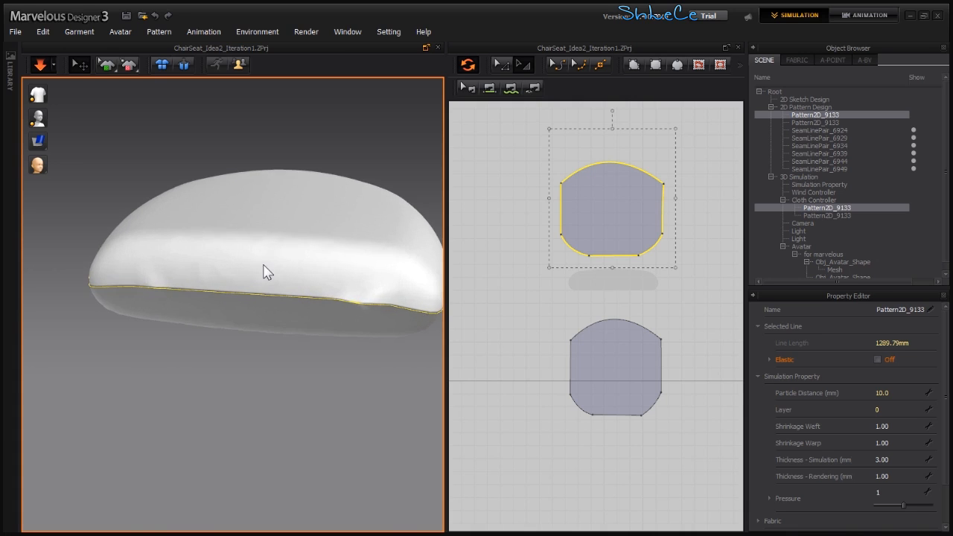
click(39, 65)
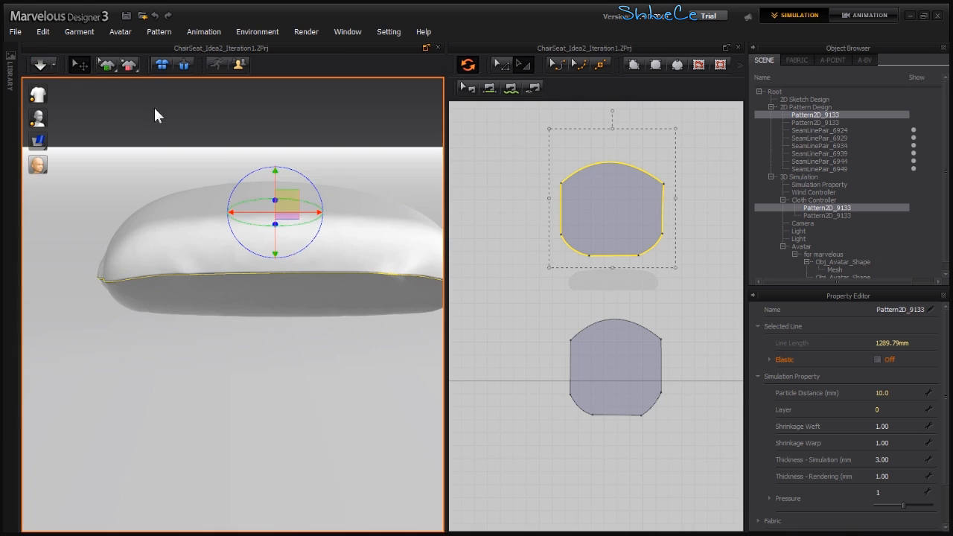
click(125, 64)
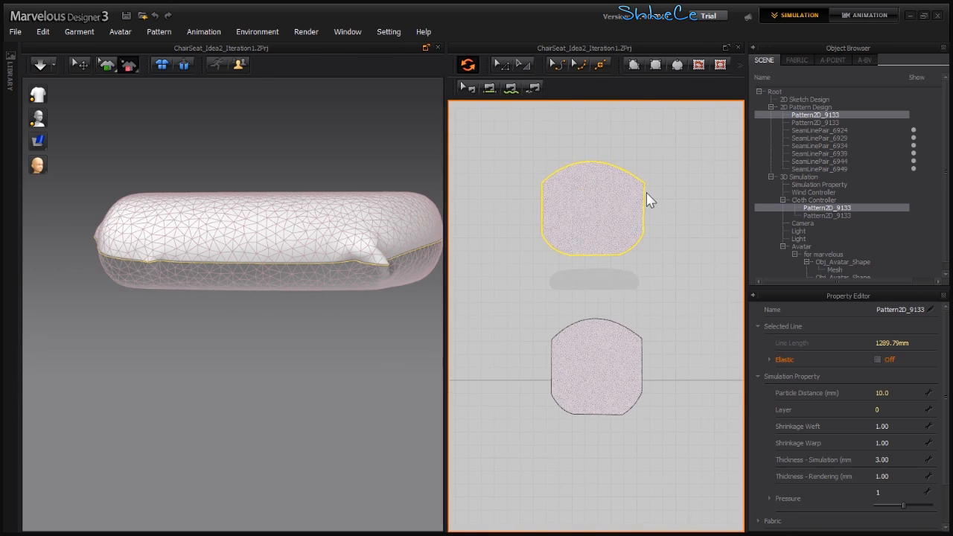
scroll(646, 192, up, 5)
drag(665, 139, 635, 403)
scroll(633, 402, down, 5)
middle_drag(586, 384, 574, 329)
scroll(625, 303, up, 2)
scroll(631, 312, up, 3)
drag(638, 255, 605, 452)
Step: Pin the mesh points along the upper pattern's straight left edge, correcting the stray interior points beside it
scroll(606, 460, down, 5)
middle_drag(611, 452, 615, 325)
scroll(538, 300, up, 5)
scroll(540, 223, down, 4)
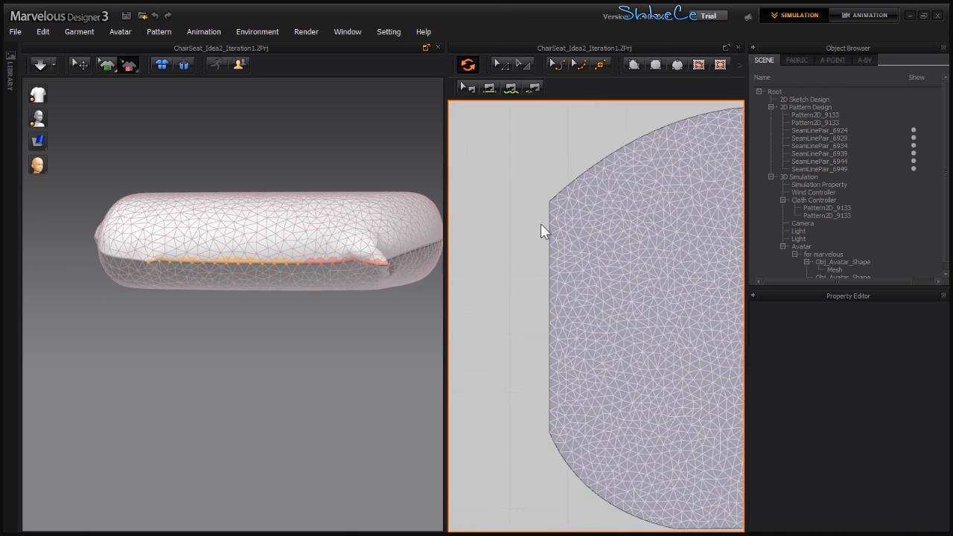
drag(524, 204, 549, 334)
scroll(550, 248, up, 3)
scroll(573, 273, up, 2)
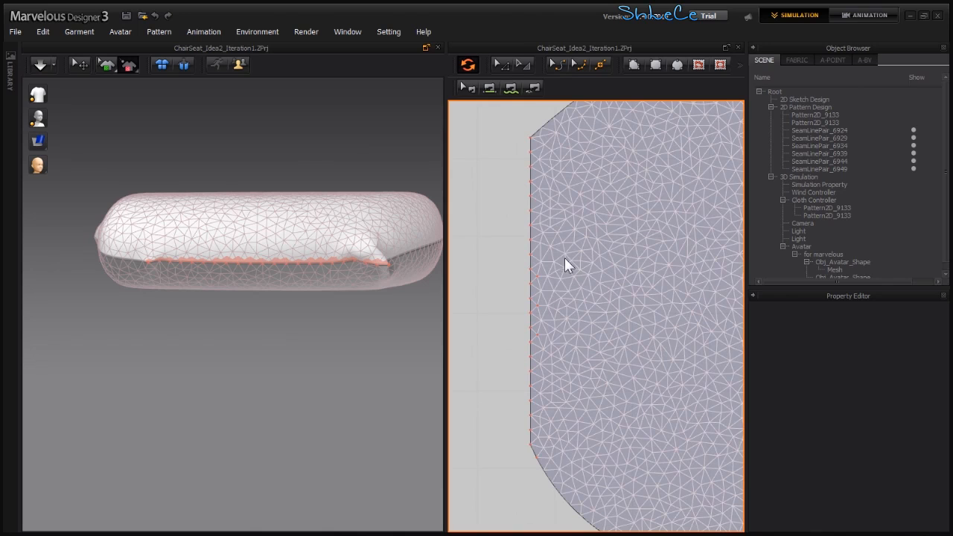
drag(552, 286, 536, 356)
Step: Pin the mesh points along the lower pattern's straight right edge
scroll(549, 364, down, 5)
middle_drag(550, 364, 491, 258)
scroll(527, 245, down, 2)
scroll(617, 390, up, 1)
middle_drag(629, 419, 600, 215)
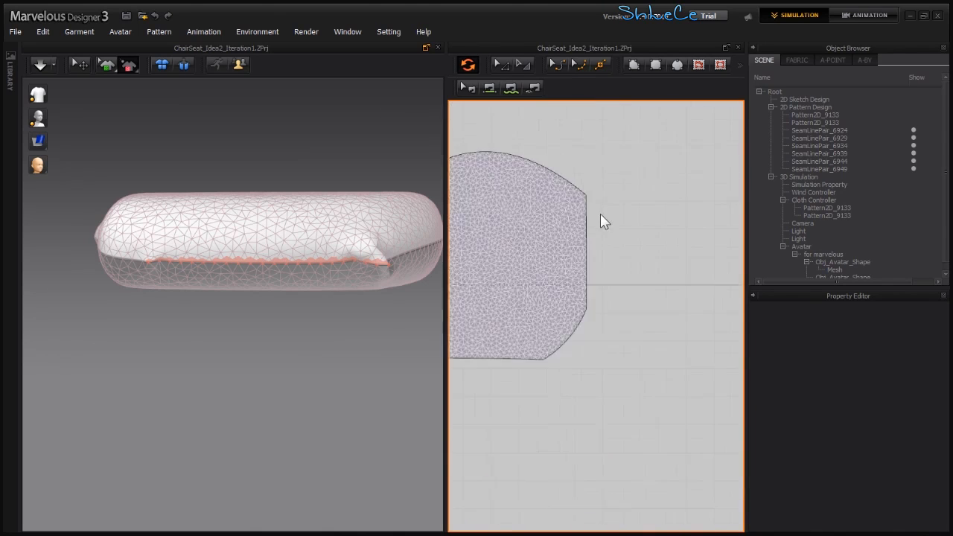
scroll(601, 215, up, 3)
drag(595, 153, 565, 457)
Step: Pin the mesh points along the lower pattern's straight left edge, including its upper corner
middle_drag(580, 382, 613, 341)
scroll(613, 341, down, 4)
scroll(615, 272, up, 1)
middle_drag(480, 303, 571, 242)
scroll(616, 249, up, 1)
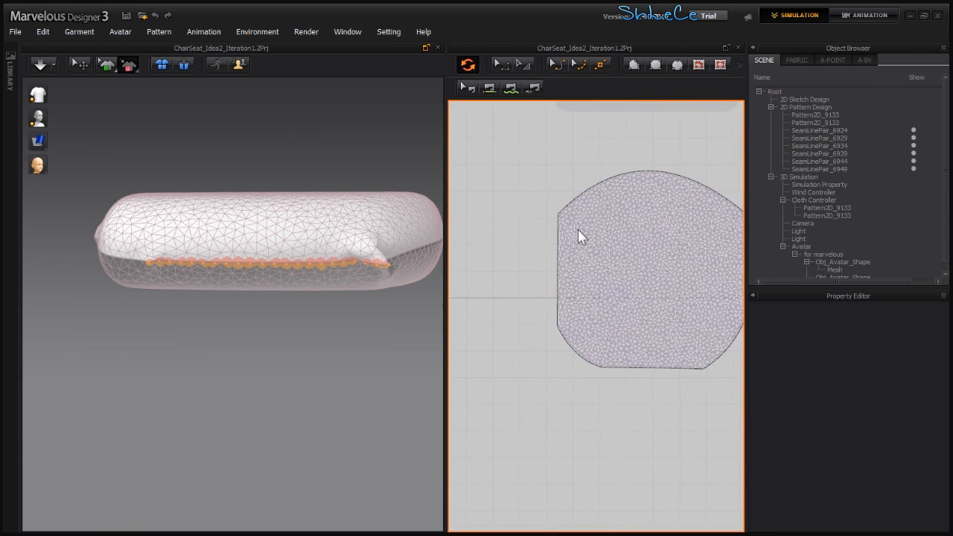
scroll(564, 220, up, 2)
drag(523, 186, 555, 417)
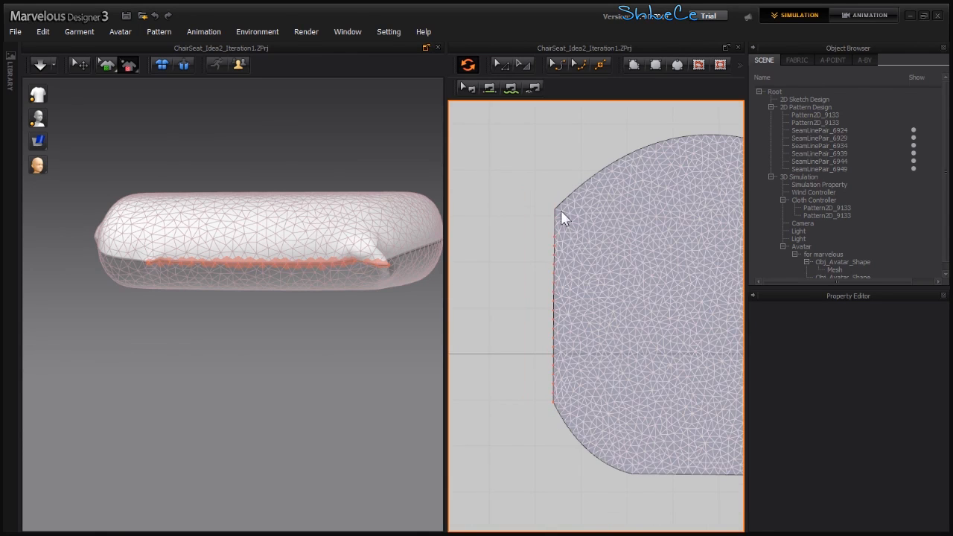
scroll(554, 216, up, 2)
drag(537, 194, 562, 244)
scroll(571, 262, down, 5)
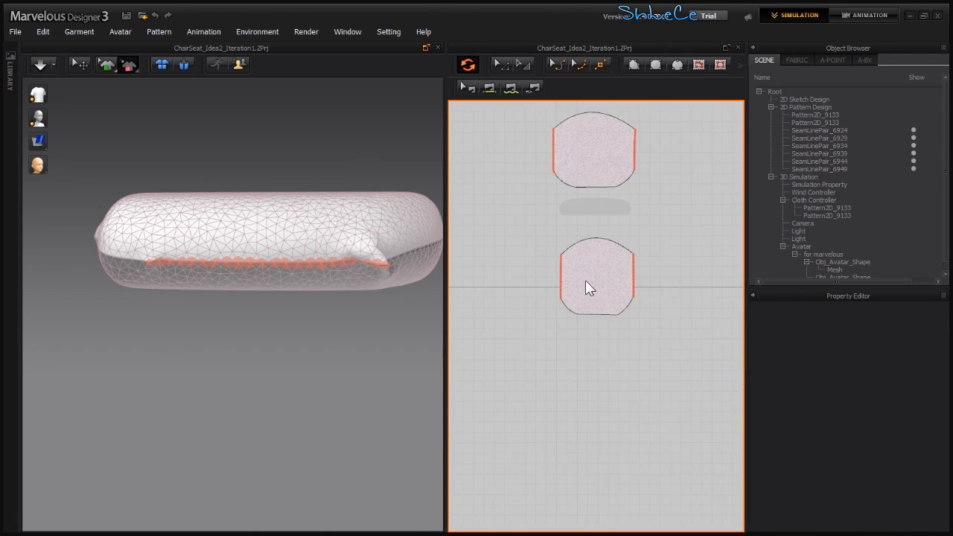
Step: Widen the 2D pattern area and pin the remaining mesh points along the curved and lower edges of both patterns, completing their outlines
scroll(596, 268, up, 3)
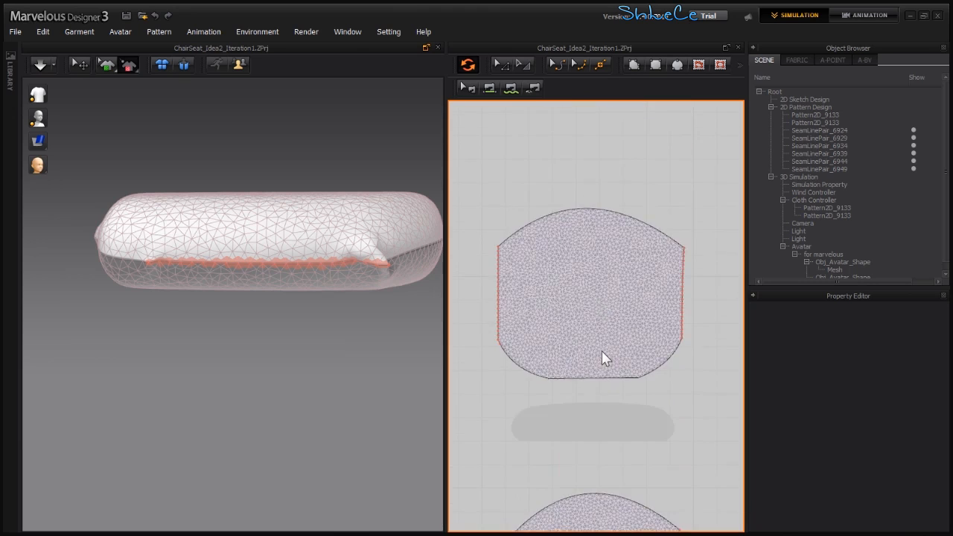
scroll(674, 276, up, 3)
middle_drag(684, 294, 675, 281)
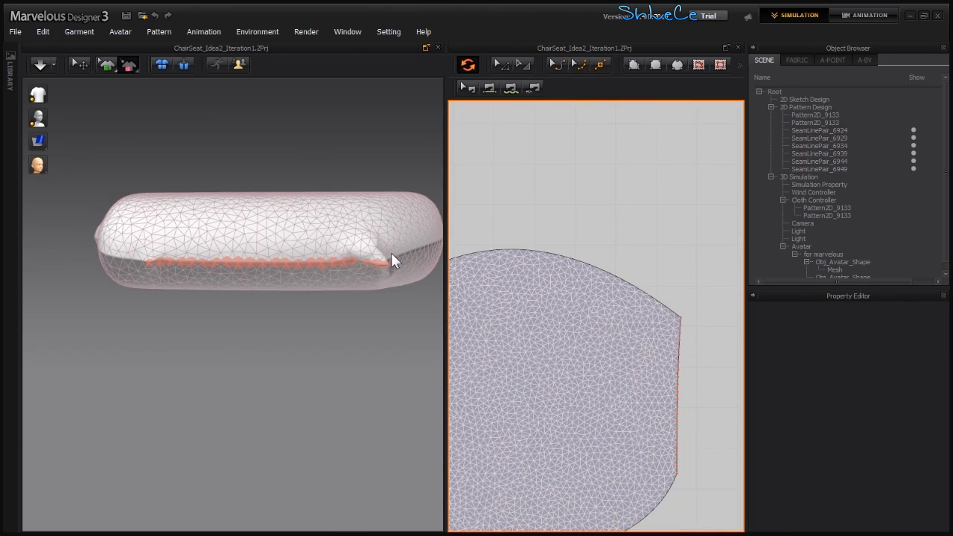
scroll(573, 363, up, 5)
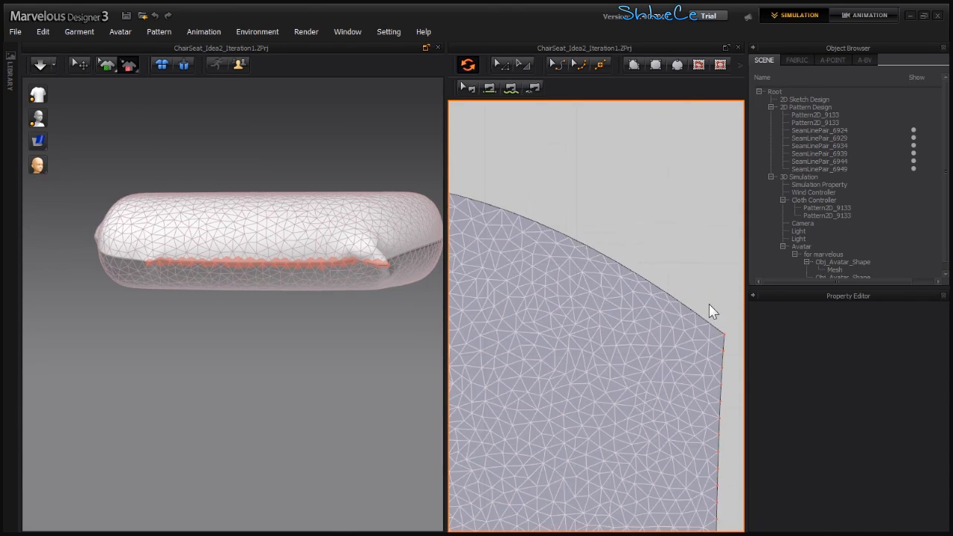
scroll(703, 282, down, 5)
scroll(692, 276, up, 3)
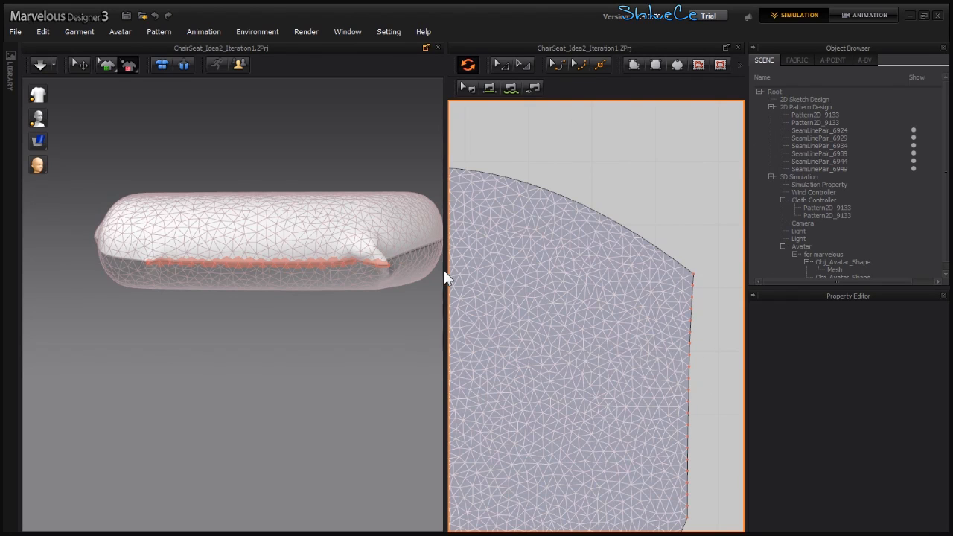
drag(451, 277, 407, 267)
scroll(558, 246, down, 5)
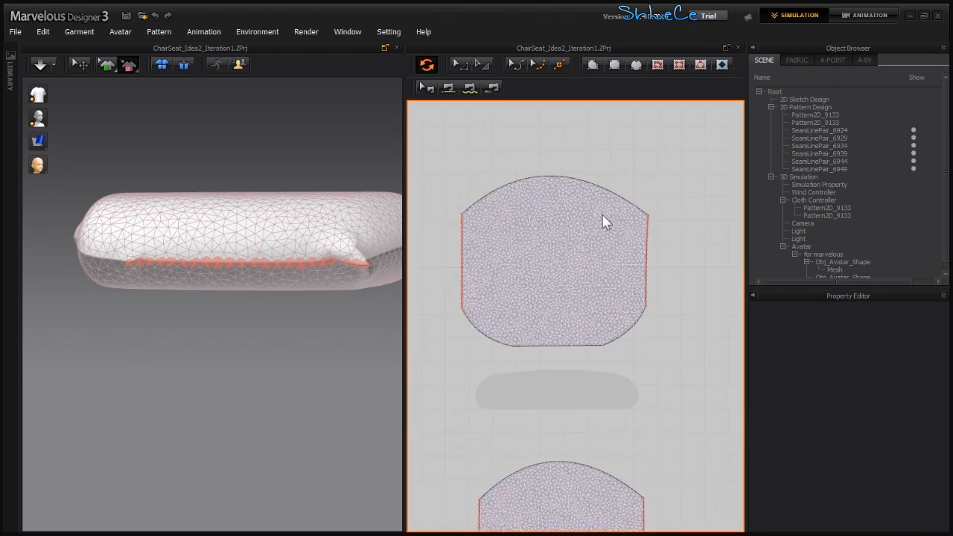
scroll(592, 214, up, 8)
scroll(507, 174, up, 2)
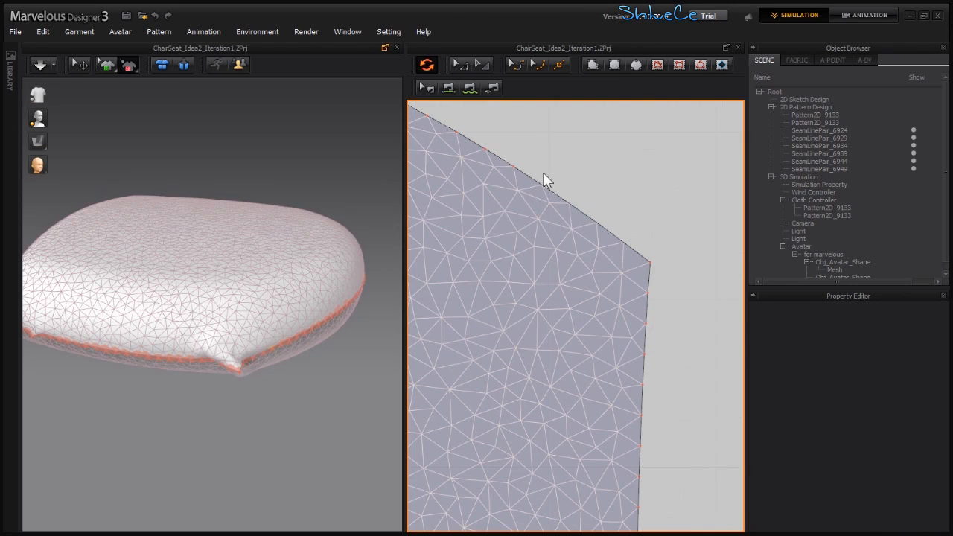
drag(583, 205, 616, 236)
scroll(618, 268, down, 10)
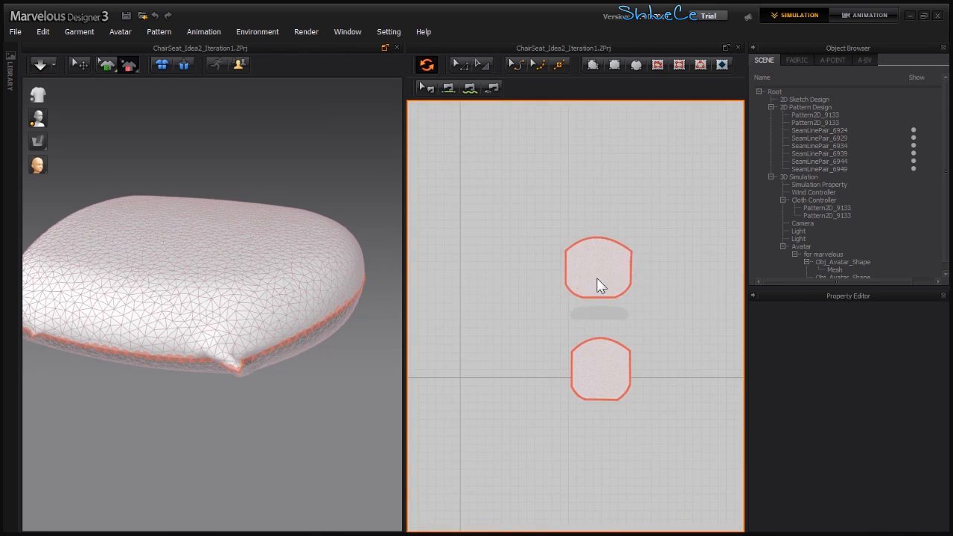
scroll(595, 346, up, 5)
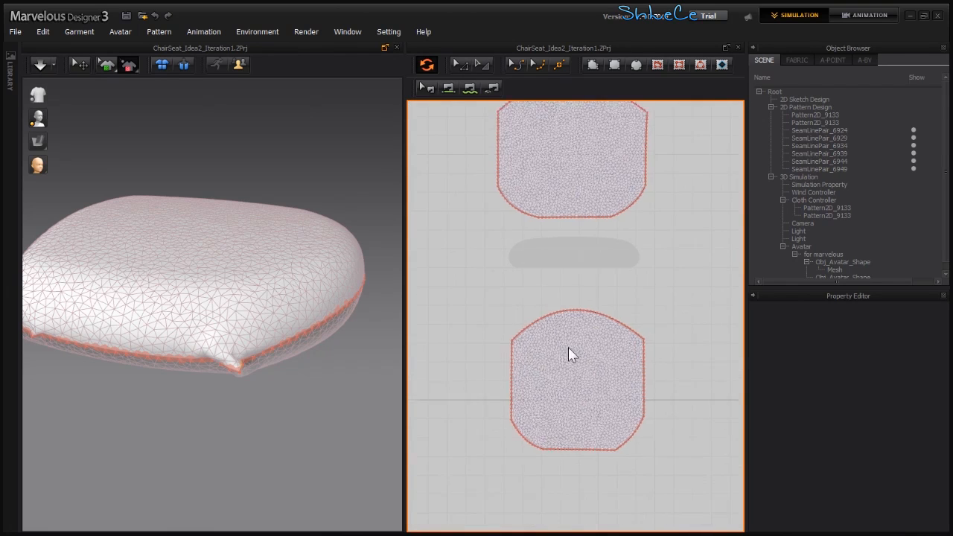
Step: Switch from mesh pinning to pattern transformation in 2D and cloth selection in 3D, and restart the simulation
click(482, 64)
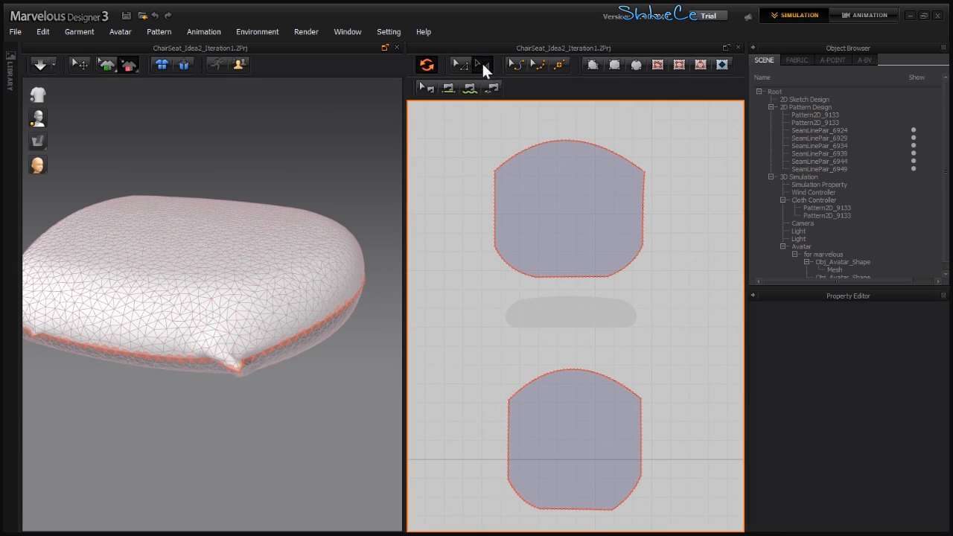
middle_drag(545, 199, 563, 200)
middle_drag(125, 289, 165, 284)
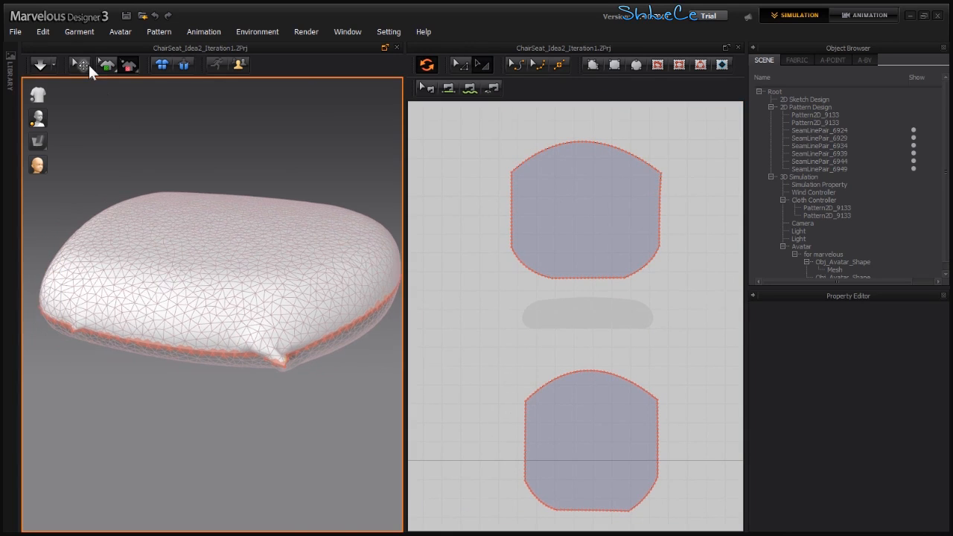
click(87, 65)
key(space)
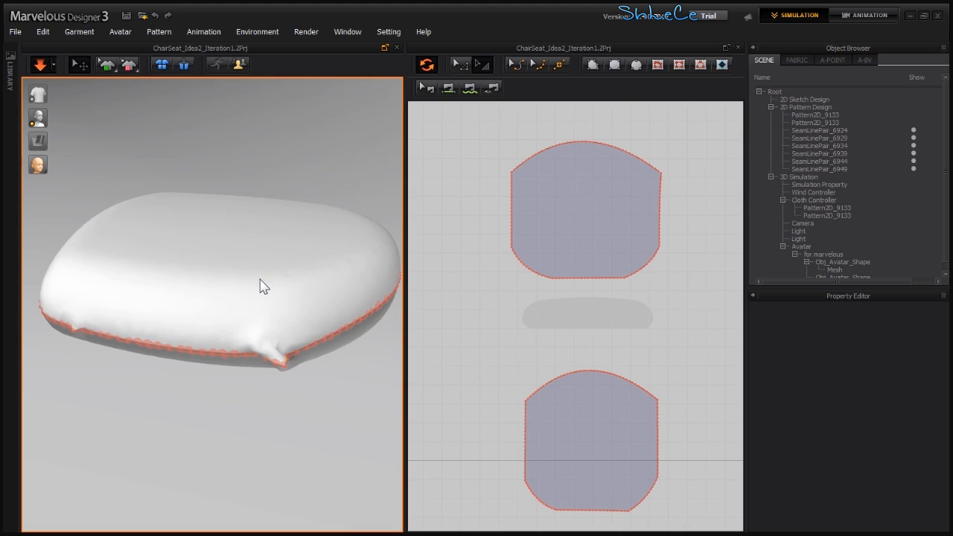
Step: Enlarge the upper pattern proportionally in stages to a line length of about 1685 mm and pull its draped cloth upward in 3D
middle_drag(561, 213, 544, 252)
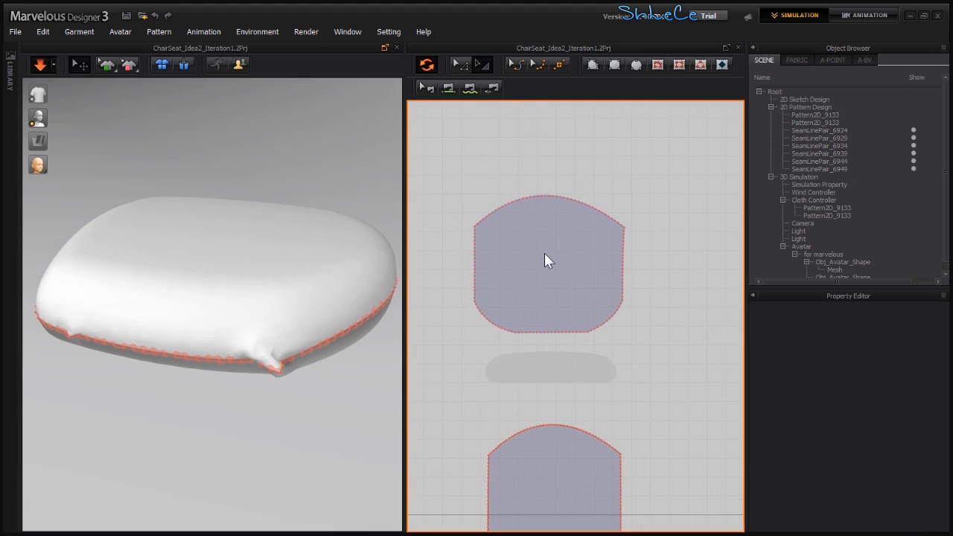
click(545, 253)
drag(638, 154, 645, 145)
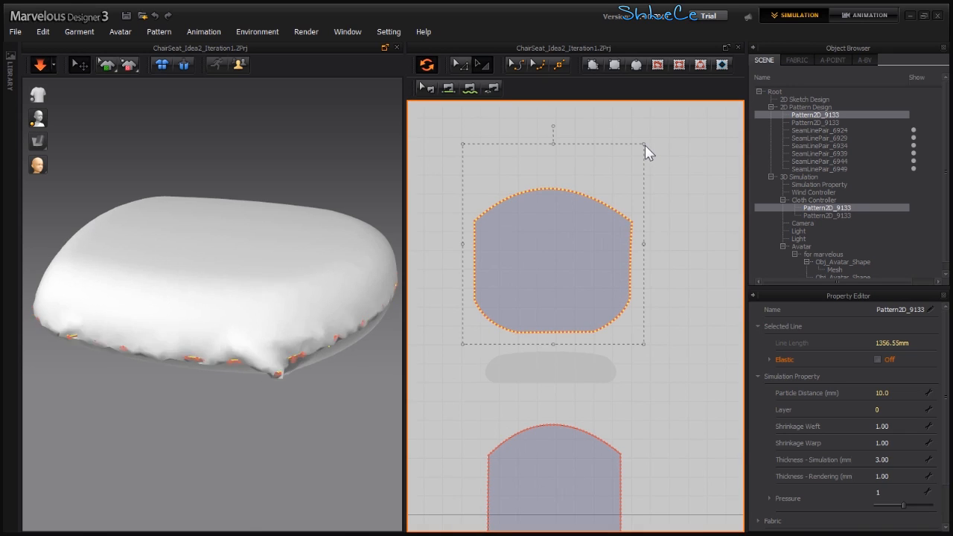
drag(647, 146, 656, 139)
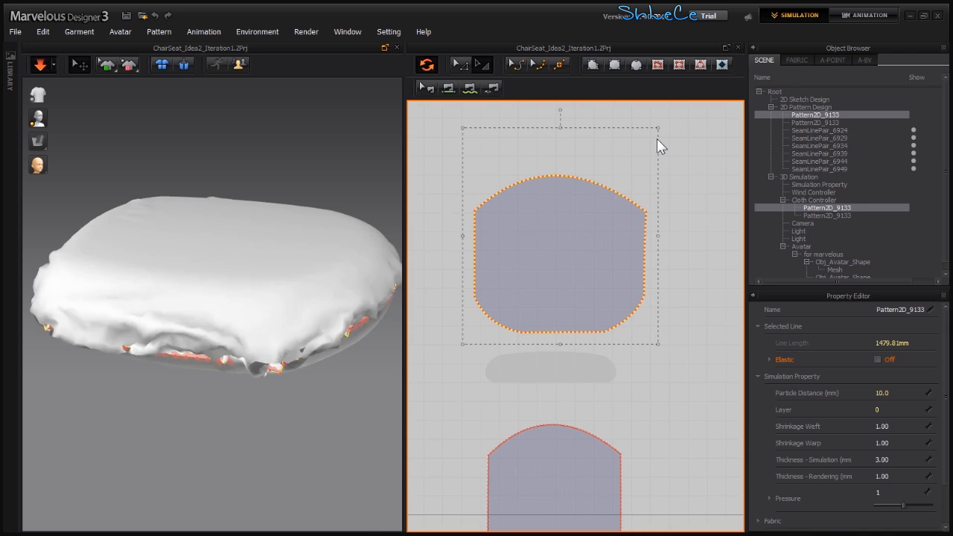
drag(655, 131, 680, 124)
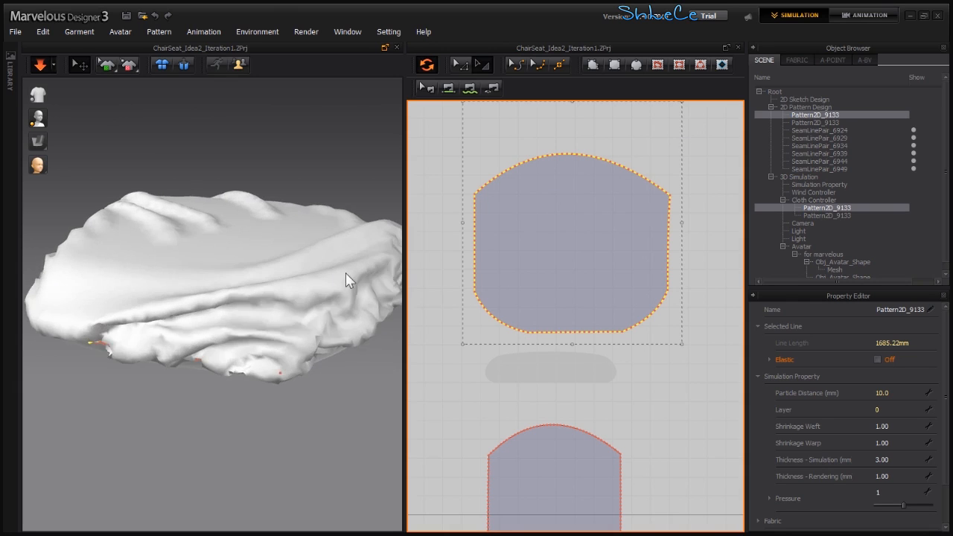
right_drag(221, 293, 258, 294)
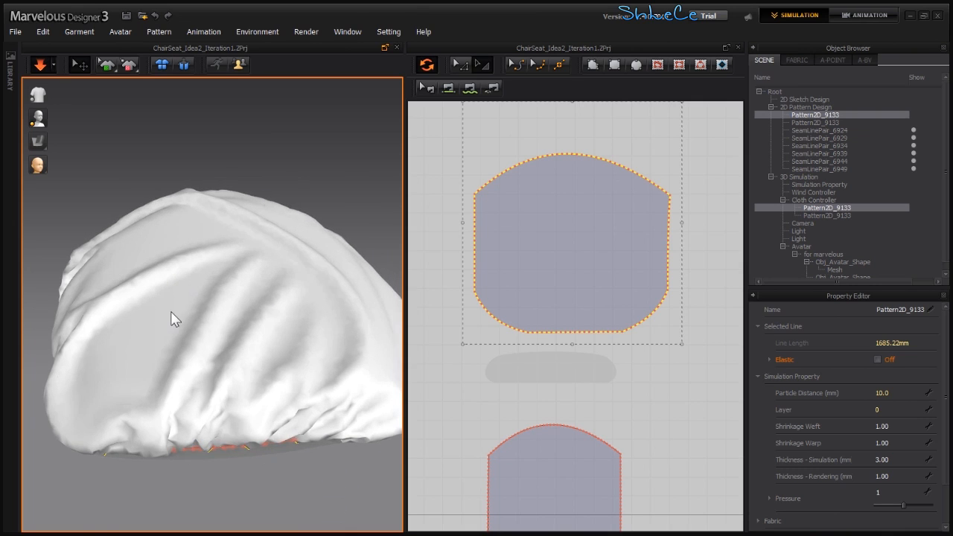
drag(186, 317, 153, 256)
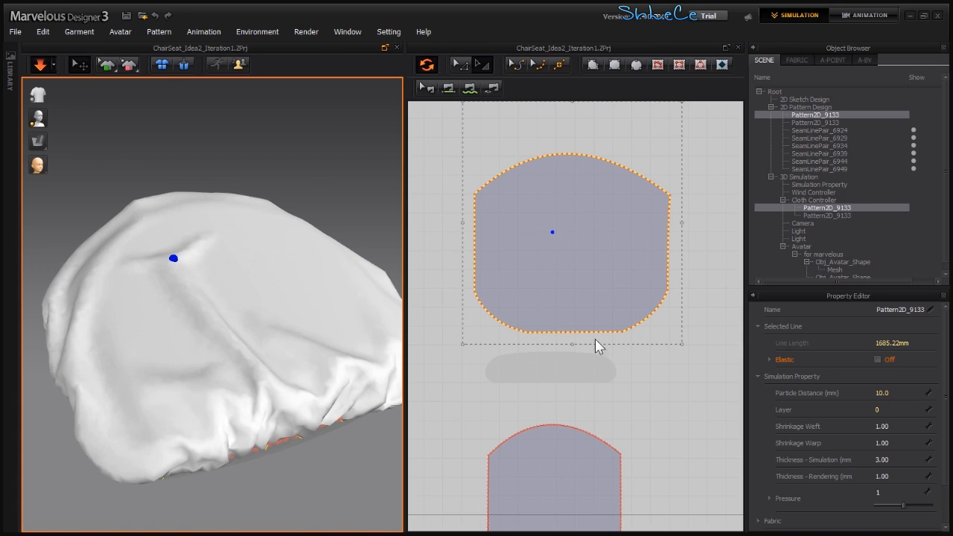
Step: Set the simulation's gravity to -500 as a trial and readjust it to -5500
click(822, 185)
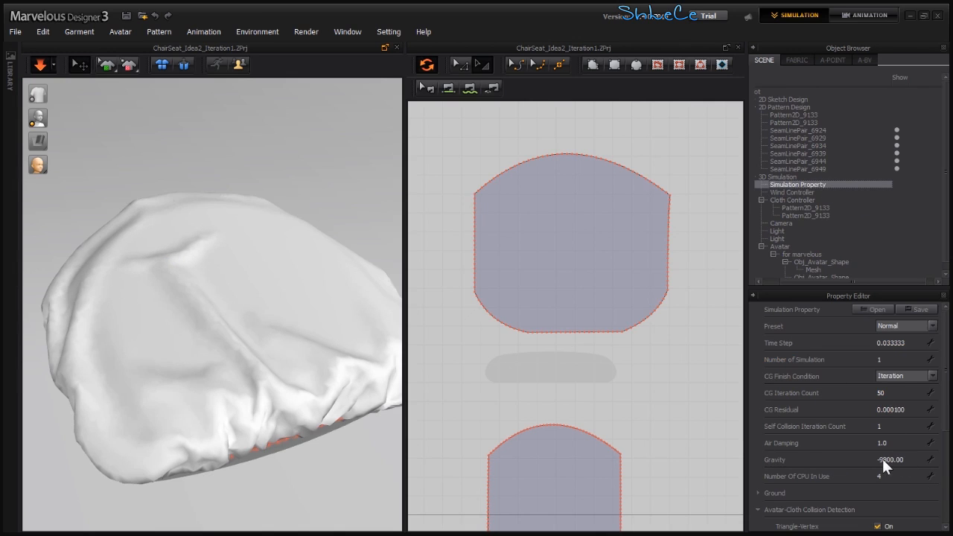
drag(879, 458, 883, 460)
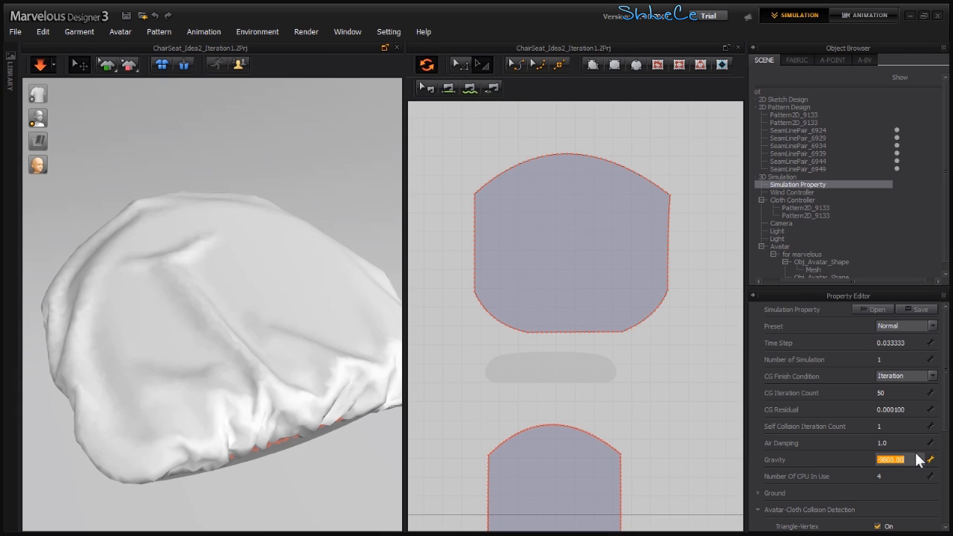
text(-)
text(500)
key(Return)
scroll(916, 454, down, 1)
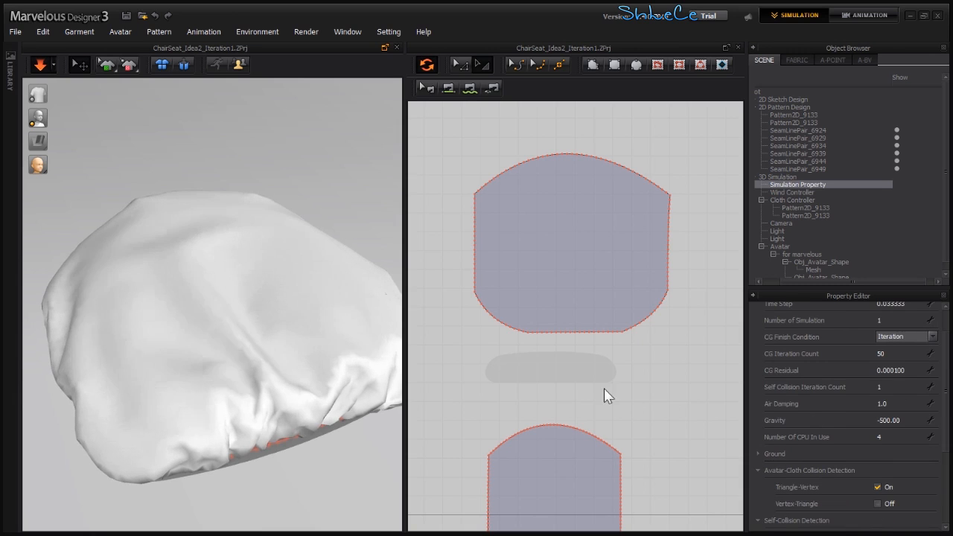
double_click(886, 421)
click(884, 422)
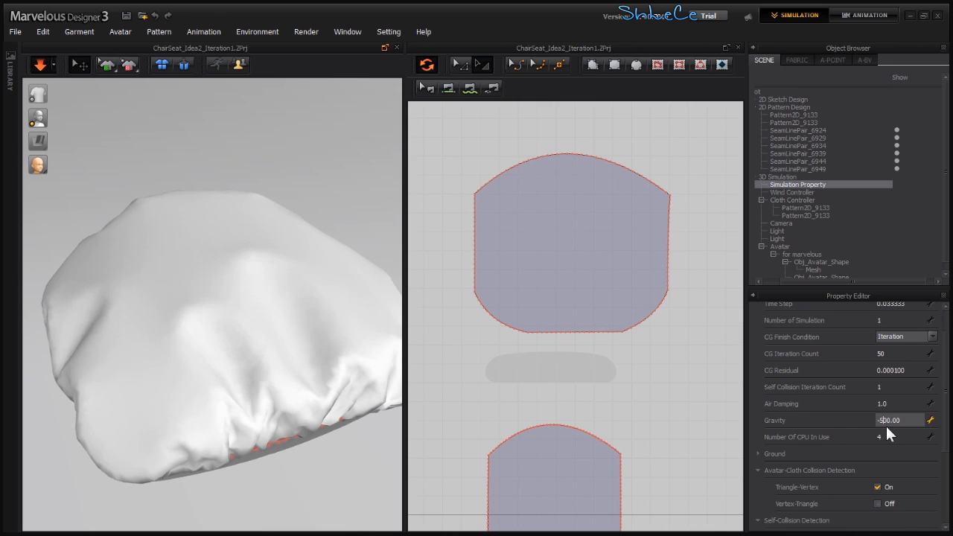
text(5)
key(Return)
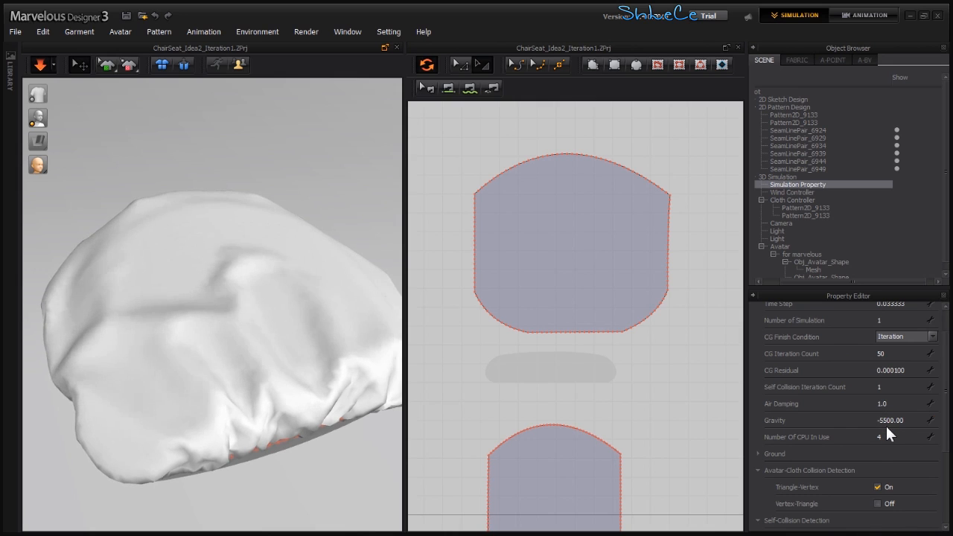
Step: Pull the simulated upper cloth at two points near its middle to rework the folds, and undo the last change
right_drag(161, 305, 231, 330)
click(198, 341)
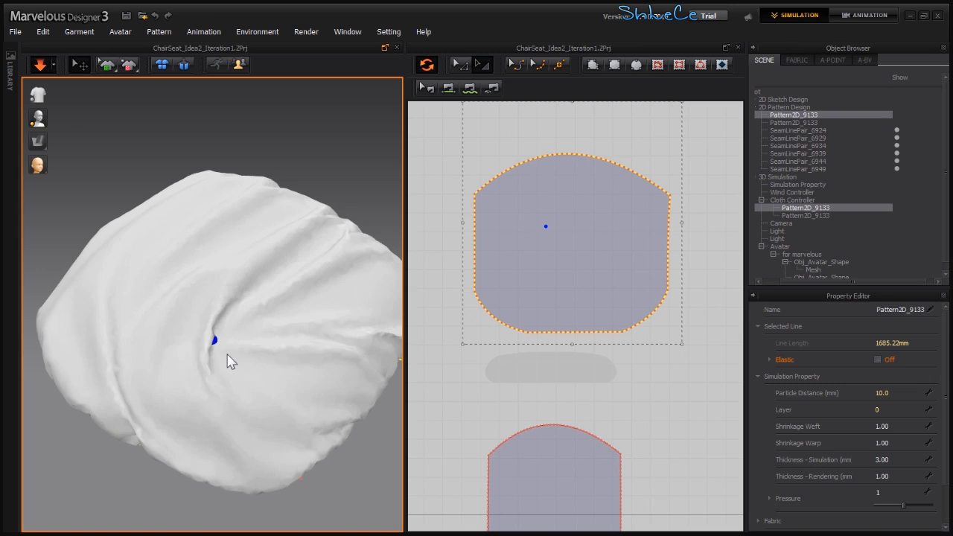
click(245, 365)
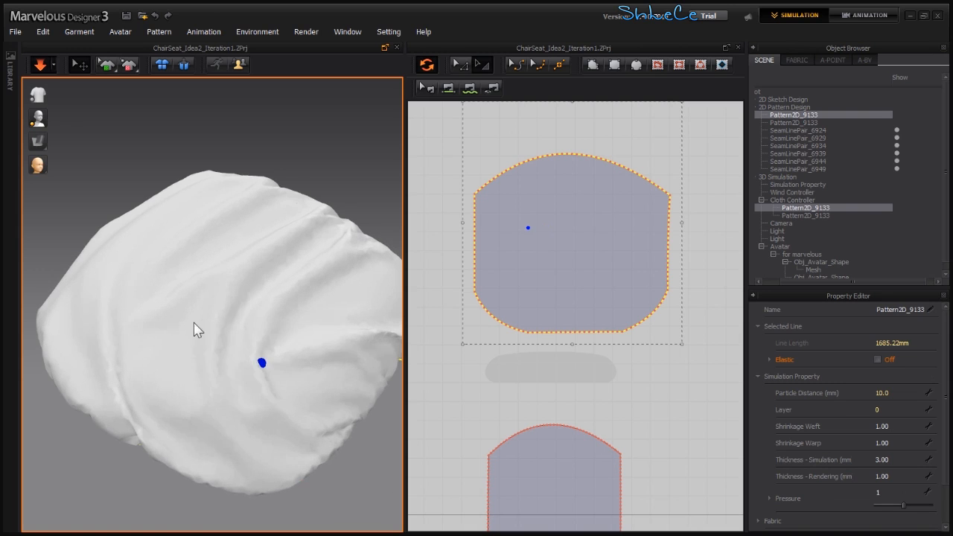
key(ctrl+z)
Step: Pin five scattered points across the middle of the upper cloth in 3D while the simulation runs
click(243, 247)
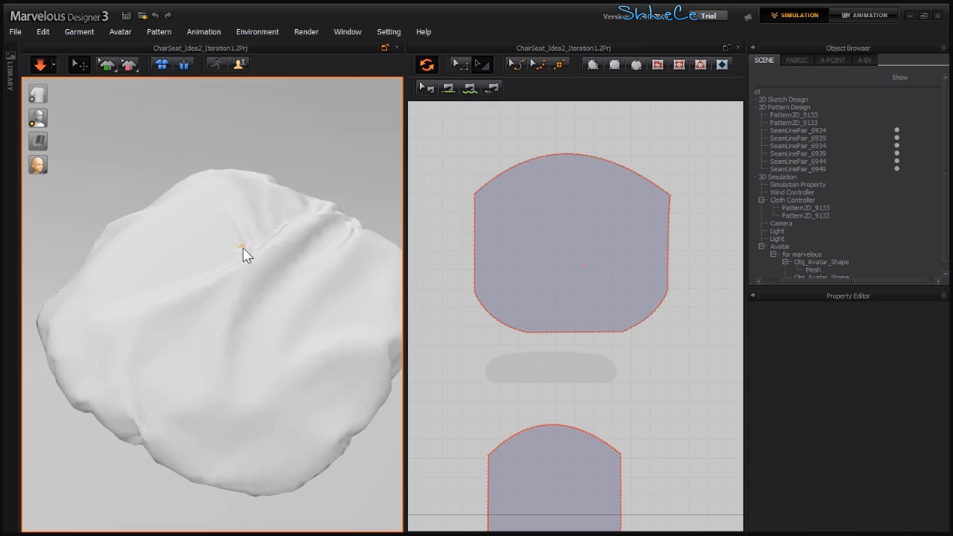
drag(161, 301, 134, 290)
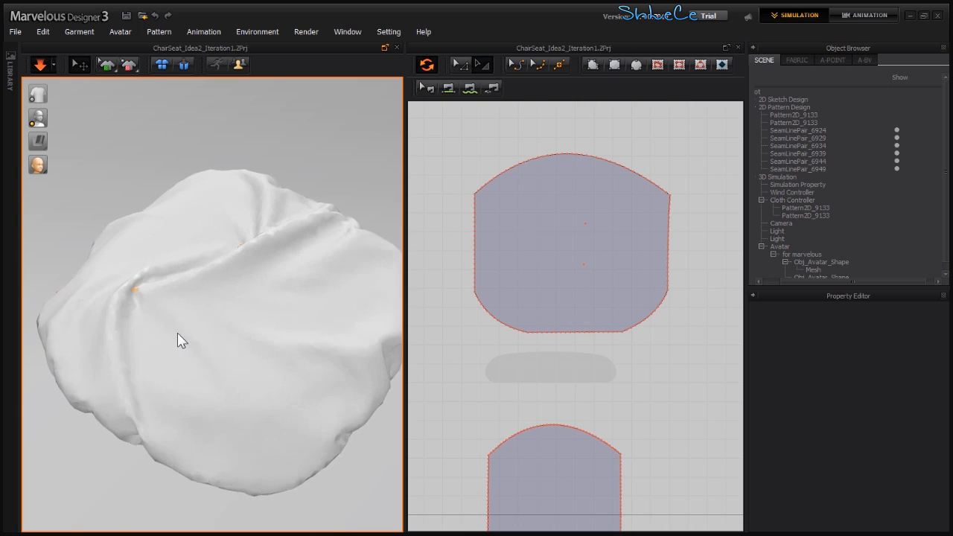
drag(193, 346, 196, 342)
click(316, 320)
click(210, 426)
Step: Shrink the upper pattern proportionally in two stages to a line length of about 1574 mm
right_drag(230, 362, 258, 341)
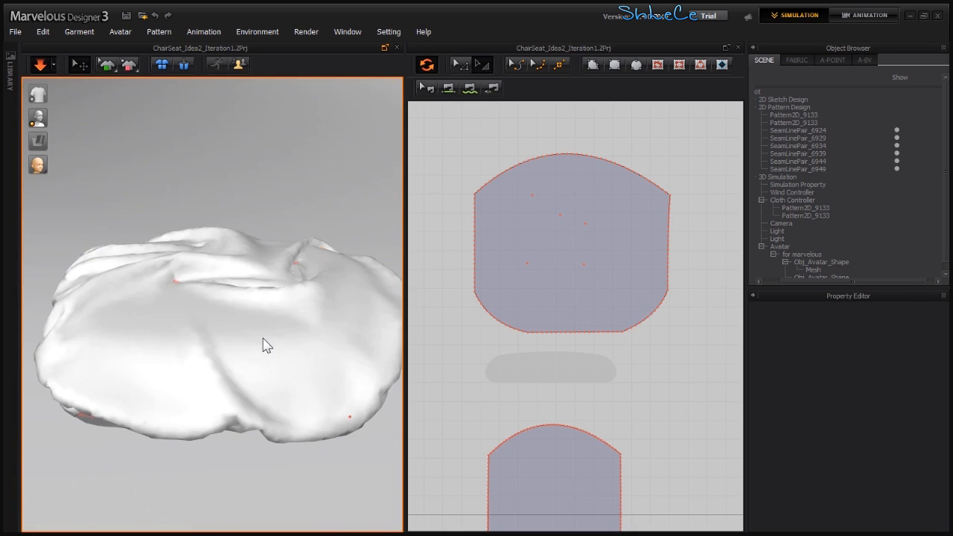
click(615, 204)
right_drag(660, 159, 647, 202)
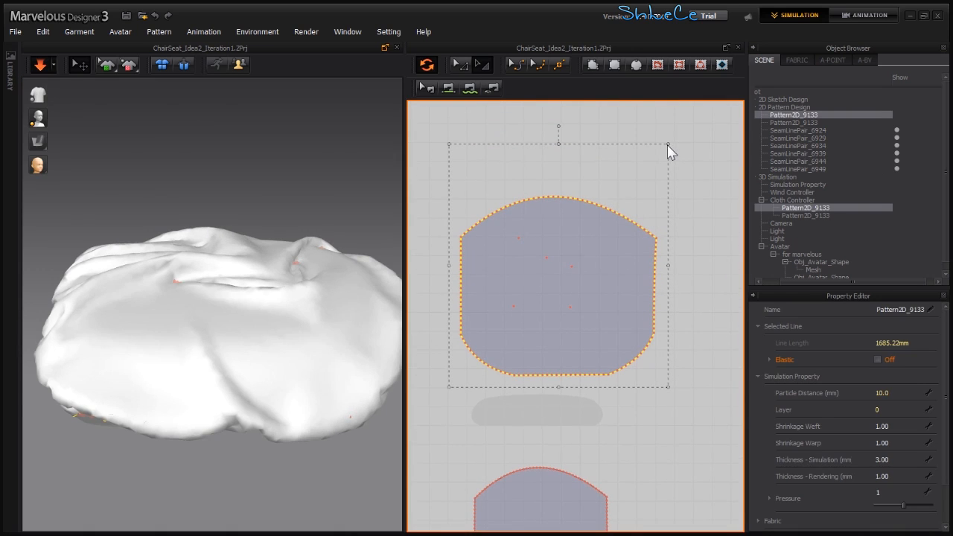
drag(667, 144, 659, 154)
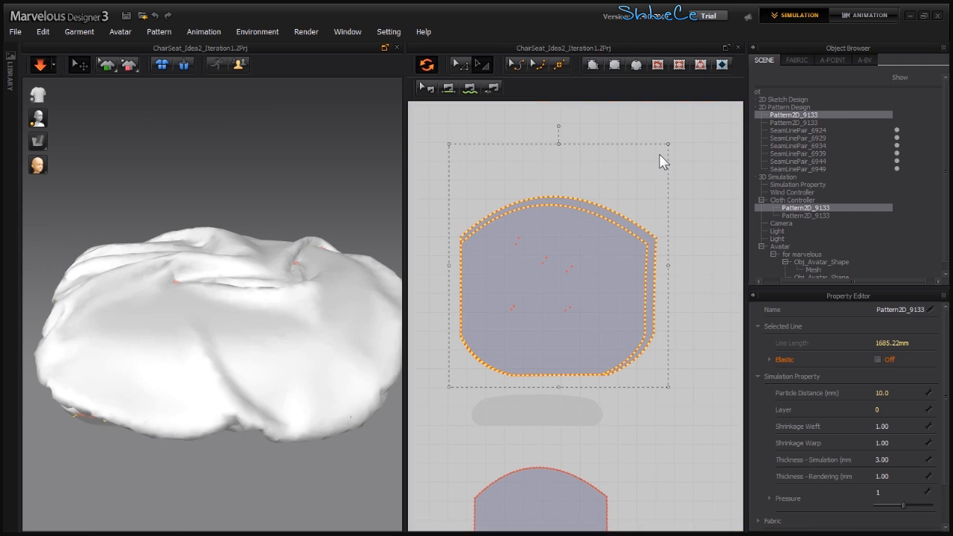
drag(659, 269, 652, 271)
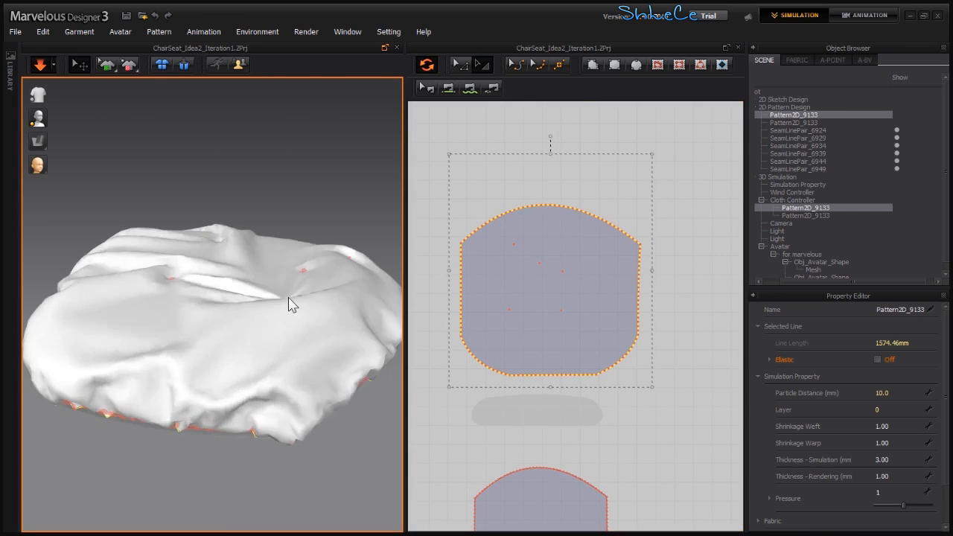
Step: Pin another point on the upper cloth, and pin two small patches of mesh points inside the upper pattern's right edge
click(257, 338)
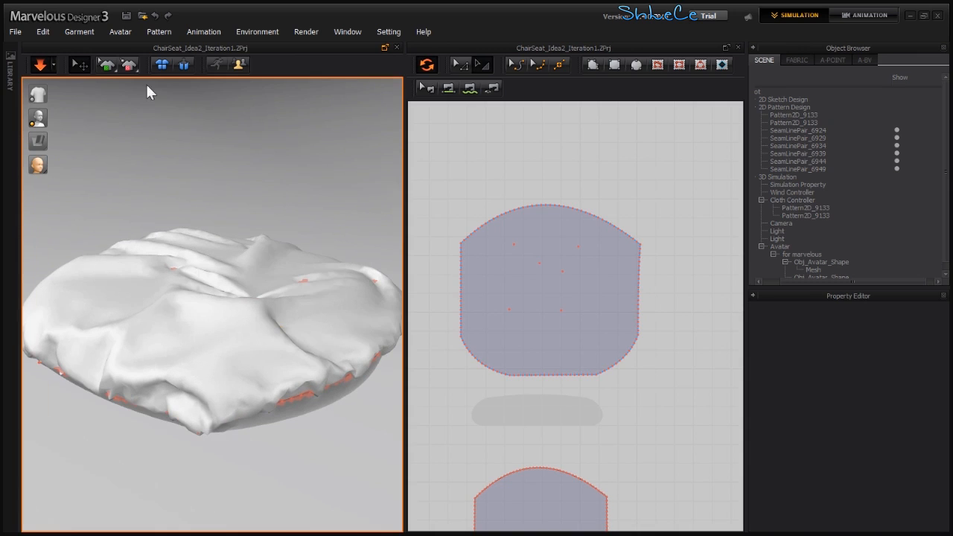
click(128, 66)
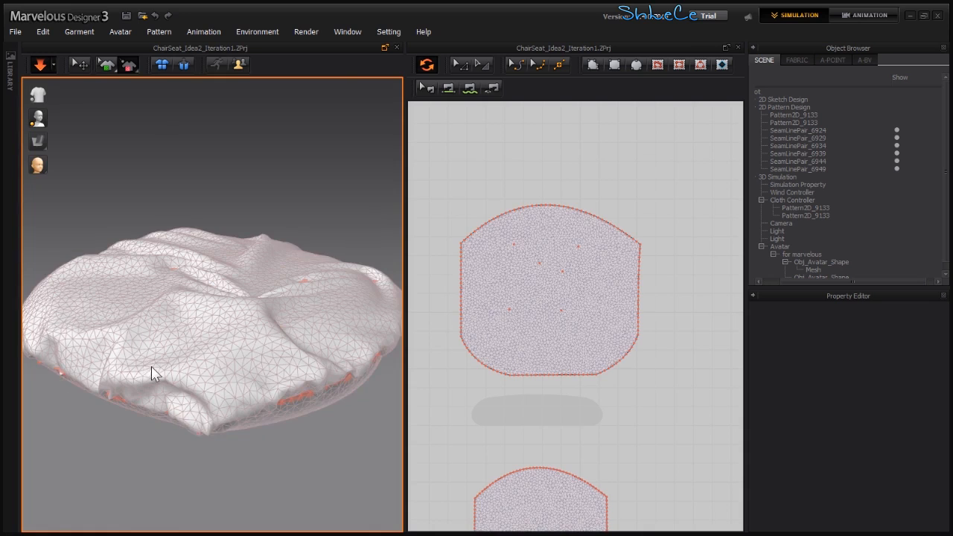
drag(262, 340, 229, 363)
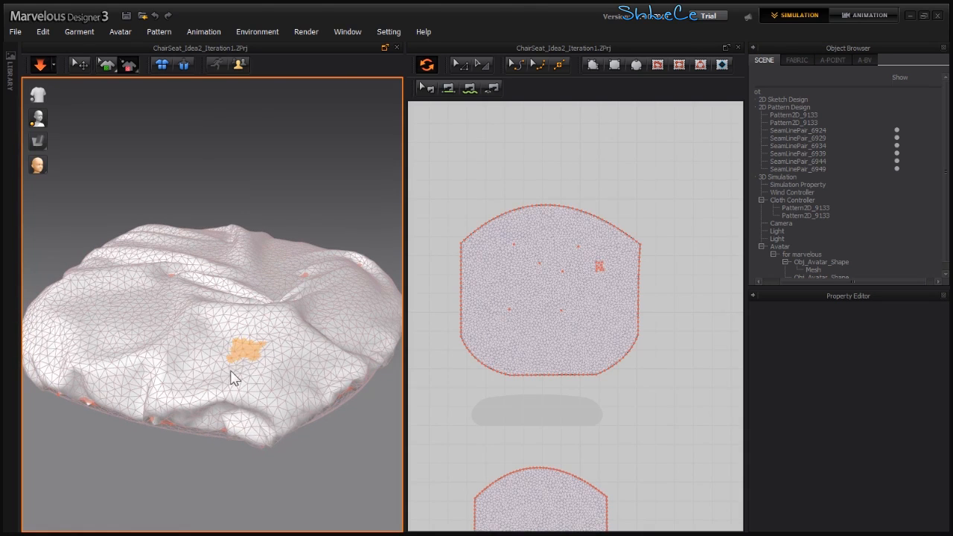
right_drag(234, 371, 254, 359)
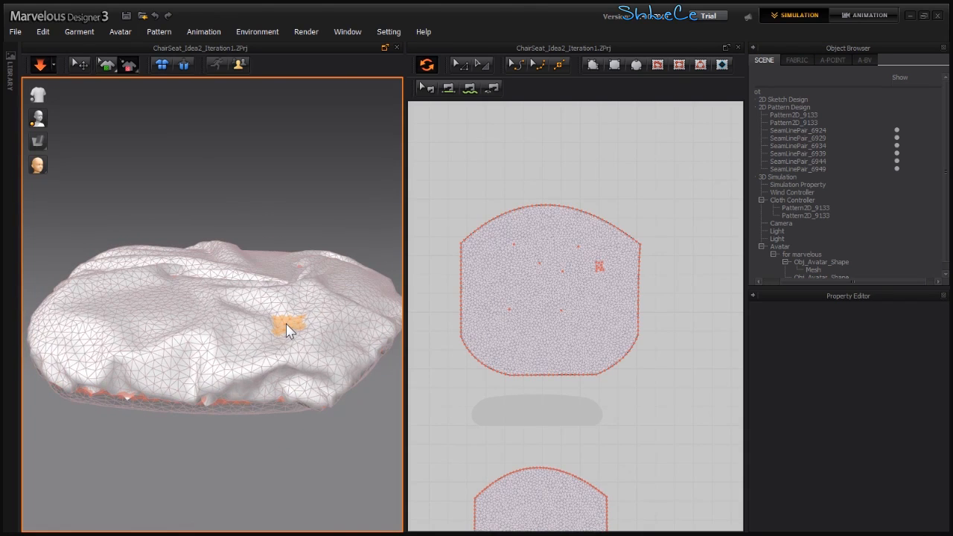
right_drag(184, 325, 208, 323)
drag(184, 311, 137, 339)
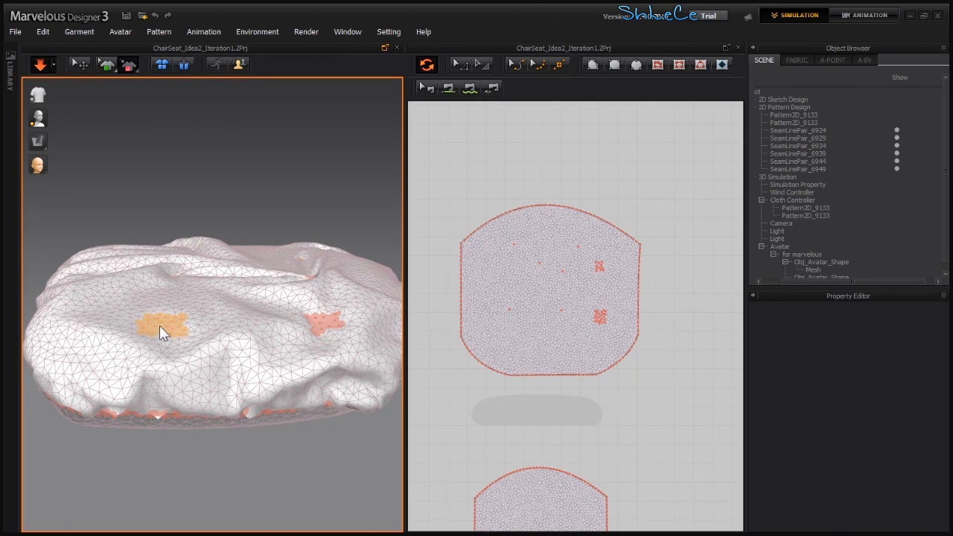
Step: Enlarge the lower pattern proportionally to a line length of about 1358 mm and check the simulated cushion cover in 3D
middle_drag(480, 501, 494, 329)
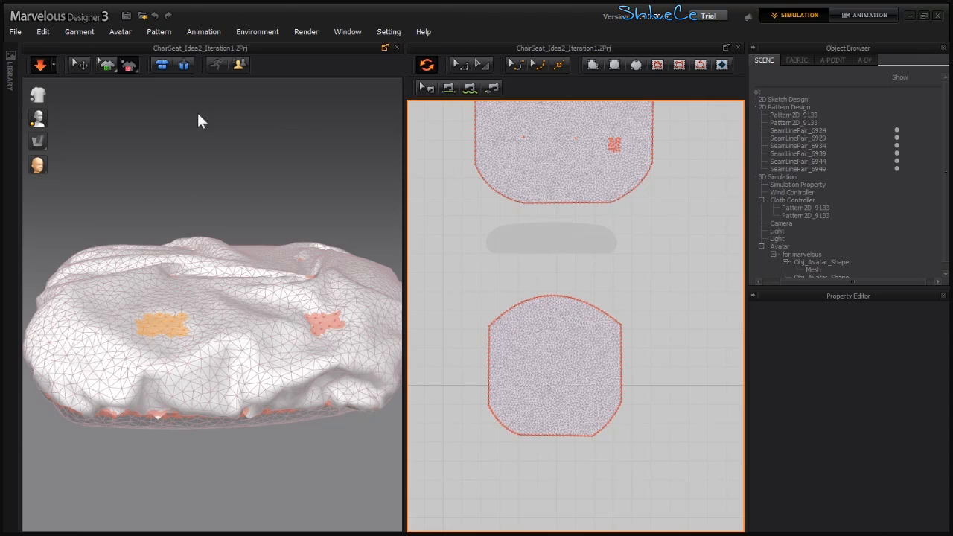
click(480, 64)
click(555, 391)
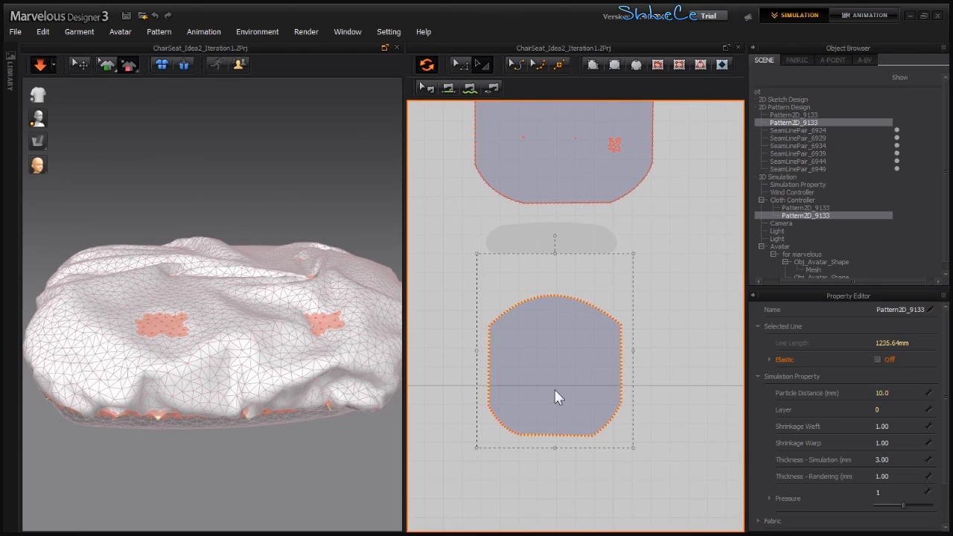
click(78, 65)
drag(635, 251, 646, 242)
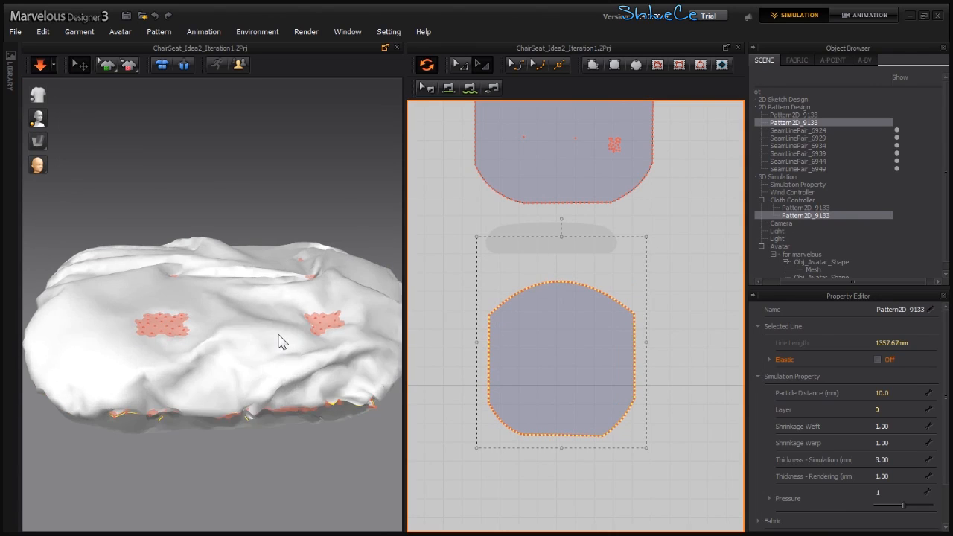
click(283, 305)
right_drag(282, 305, 261, 280)
click(258, 285)
right_drag(237, 314, 230, 332)
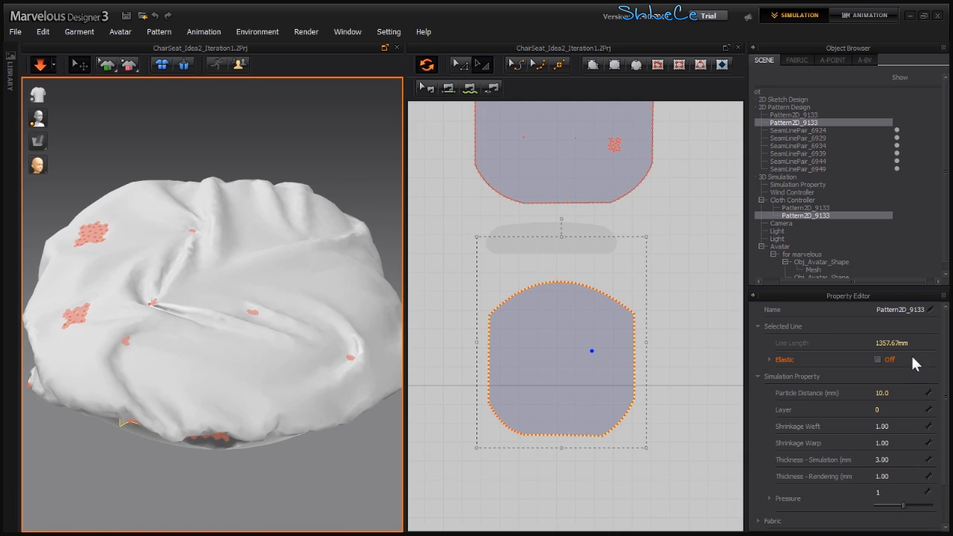
Step: Set the particle distance of both cushion patterns to 5 mm and stop the simulation
shift+click(562, 163)
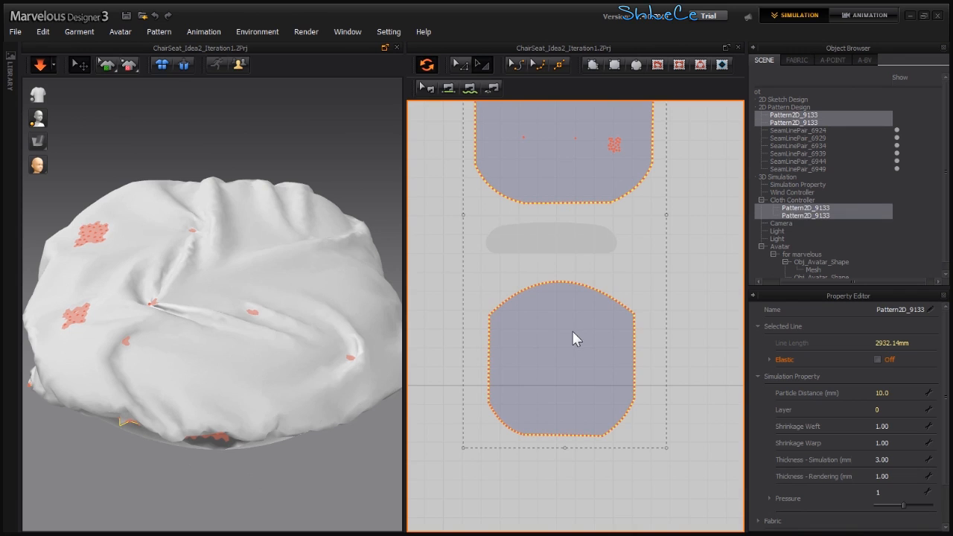
click(890, 393)
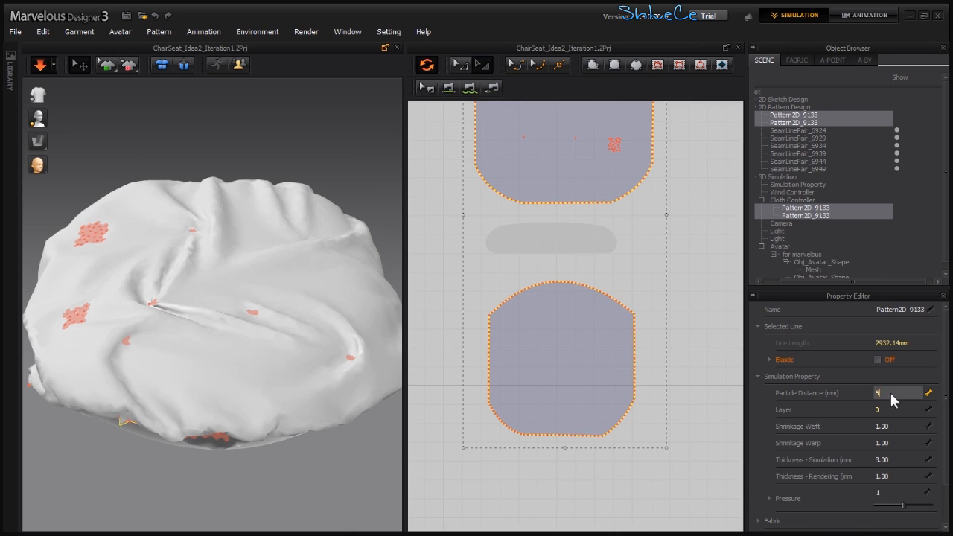
key(Return)
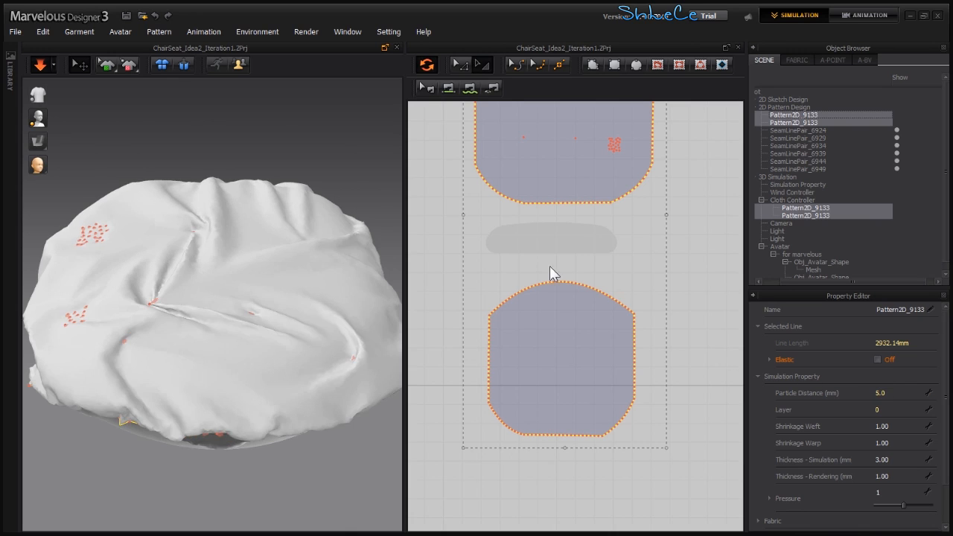
click(303, 251)
right_drag(245, 256, 260, 253)
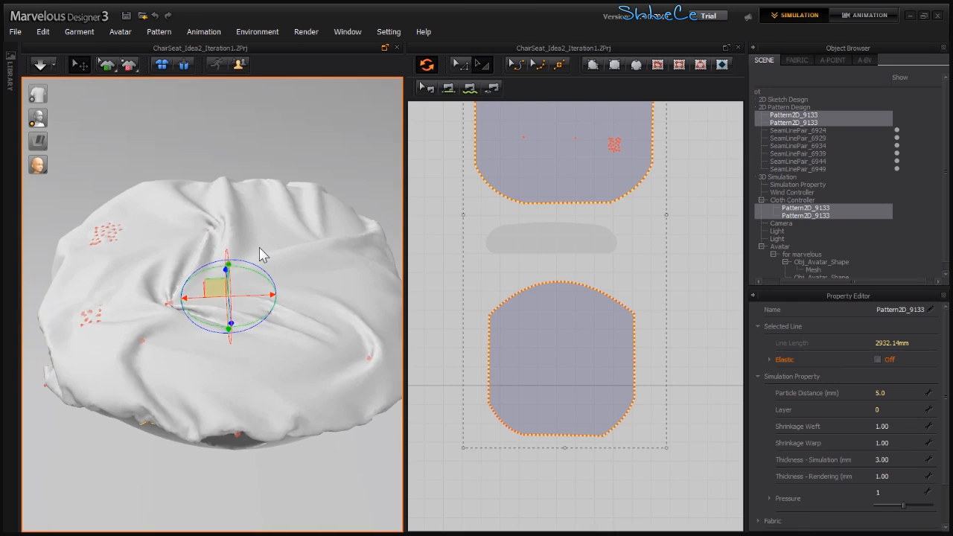
click(261, 254)
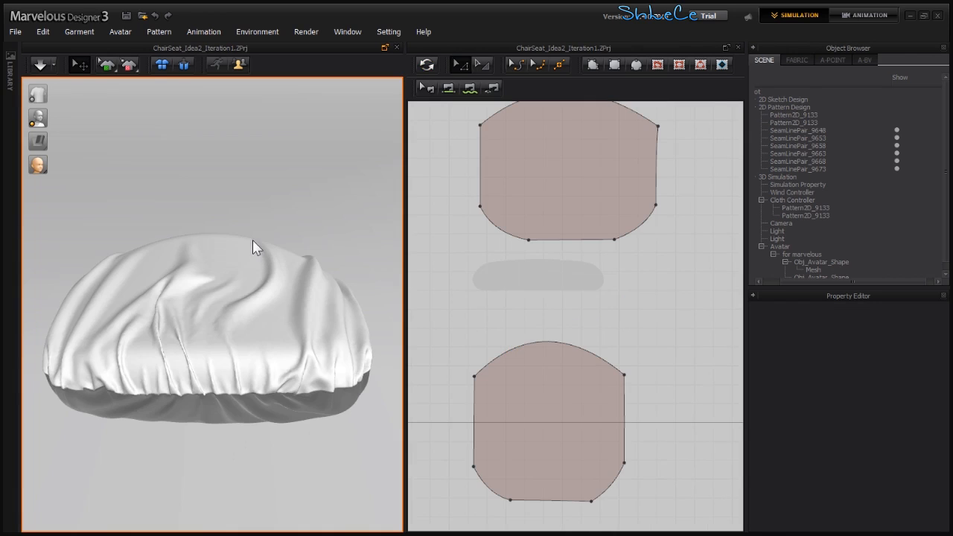
Step: Select both cushion patterns, set up an OBJ export to ForMax.obj in centimetres, and cancel the export
middle_drag(503, 375, 477, 288)
right_drag(351, 297, 165, 316)
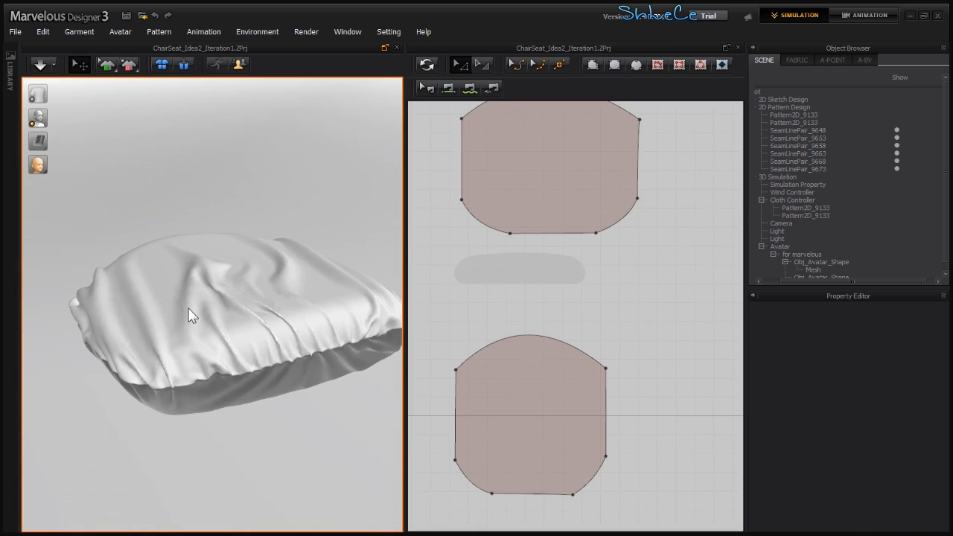
click(577, 137)
shift+click(553, 365)
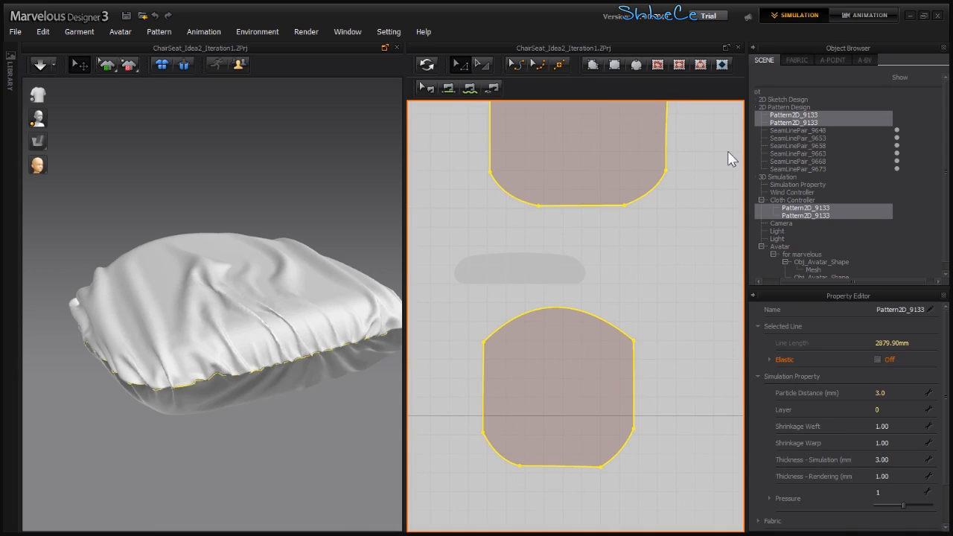
click(15, 35)
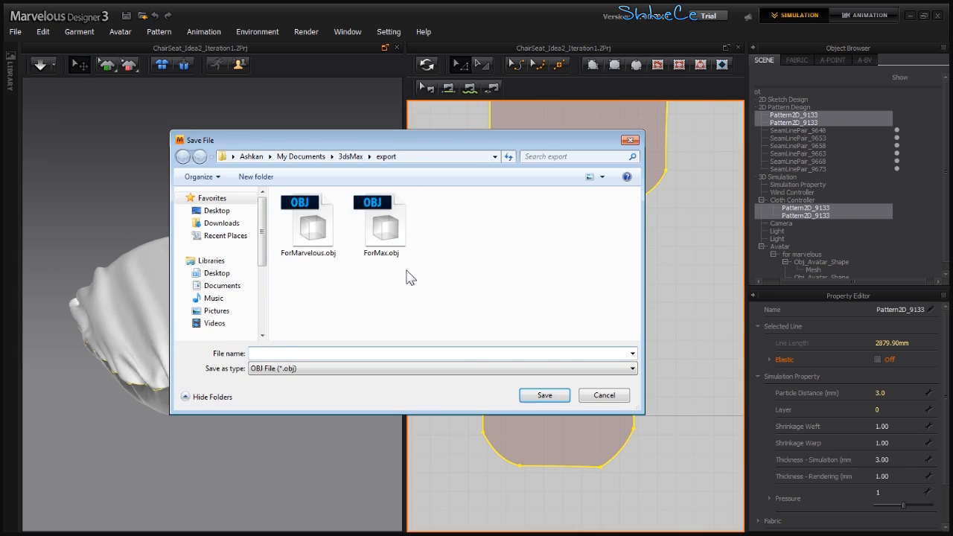
click(379, 239)
key(Return)
click(522, 280)
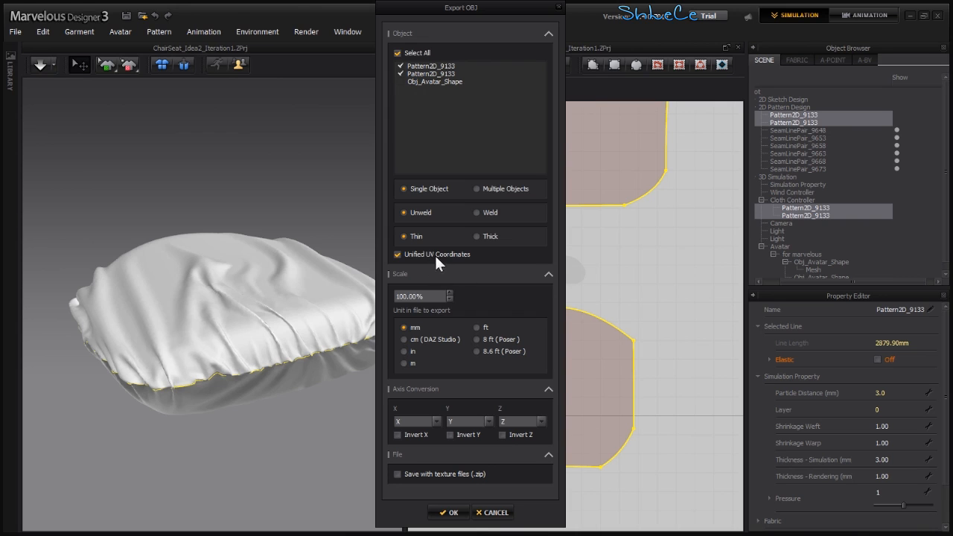
click(404, 339)
click(504, 512)
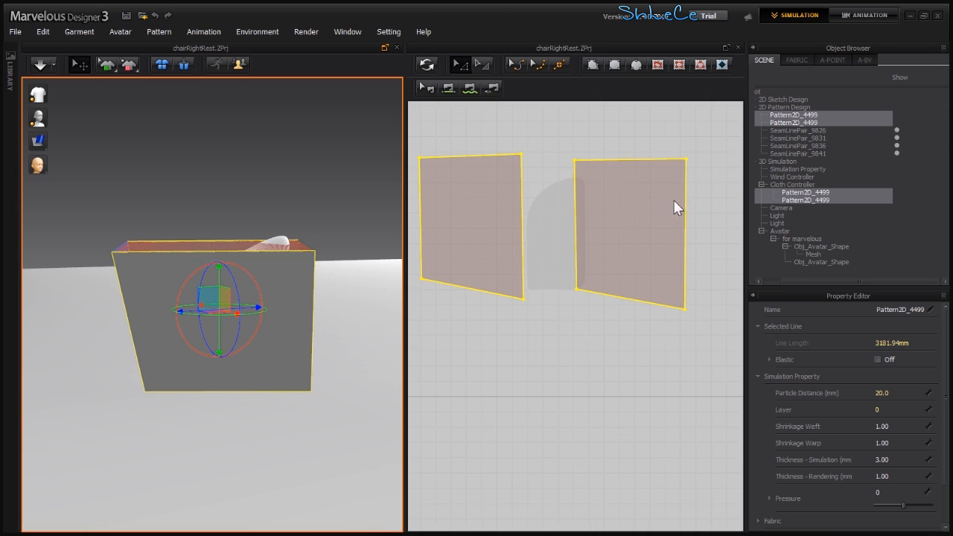
Step: Examine the two patterns of the right armrest cover and how they surround the armrest in 3D
click(568, 322)
click(467, 227)
click(617, 250)
right_drag(229, 316, 455, 320)
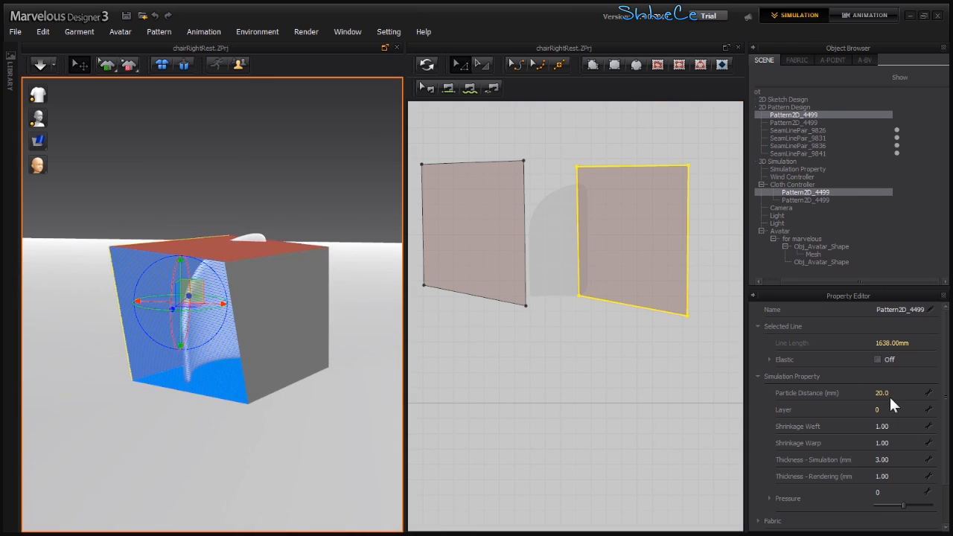
mouse_move(231, 333)
right_down()
mouse_move(269, 360)
mouse_move(301, 353)
mouse_move(276, 246)
mouse_move(225, 323)
right_up()
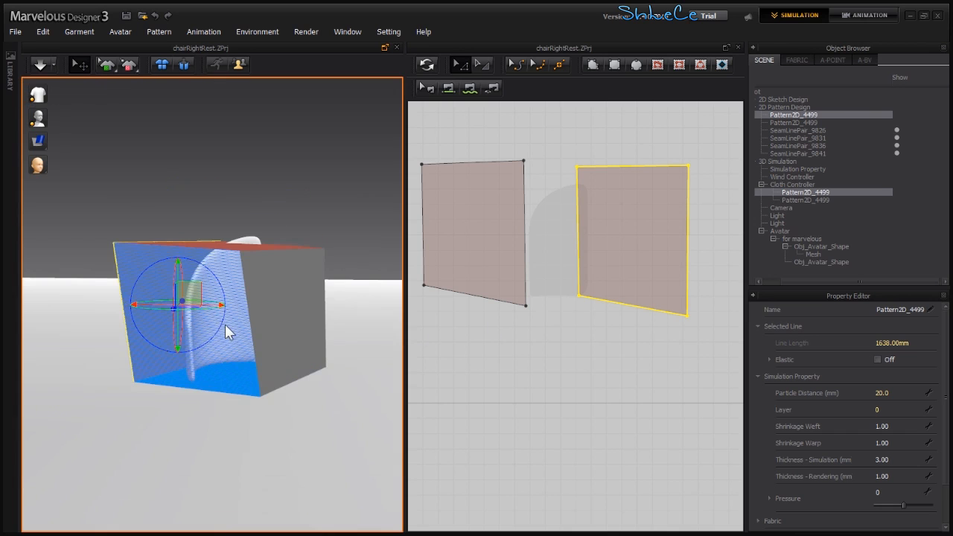
click(485, 236)
click(642, 217)
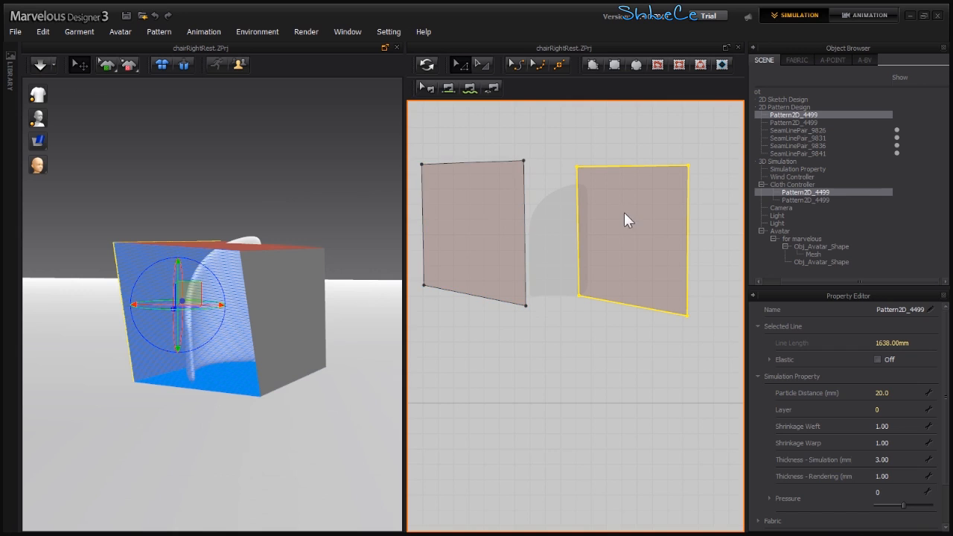
right_drag(253, 244, 268, 301)
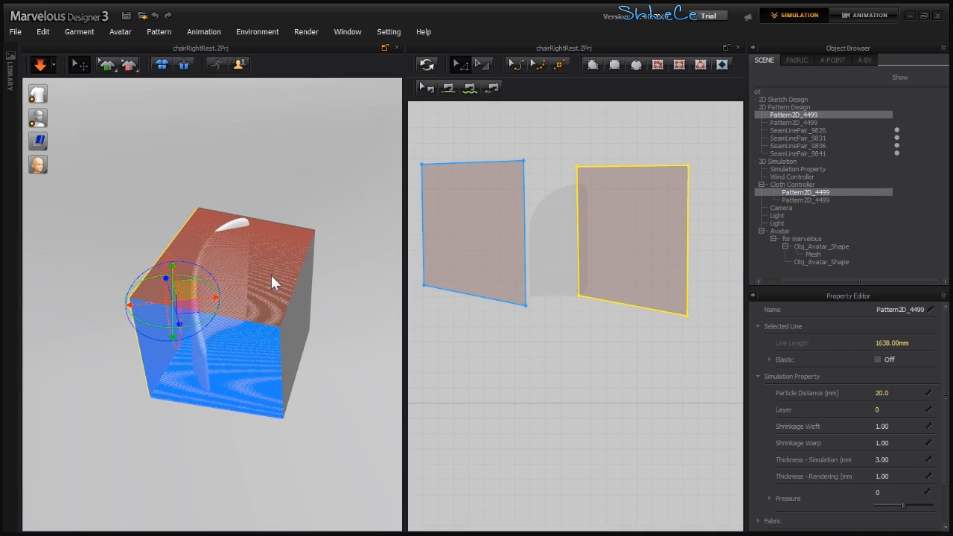
Step: Simulate the sewn cover so that it drapes over the right armrest, toggling the armrest's display
key(space)
key(shift+a)
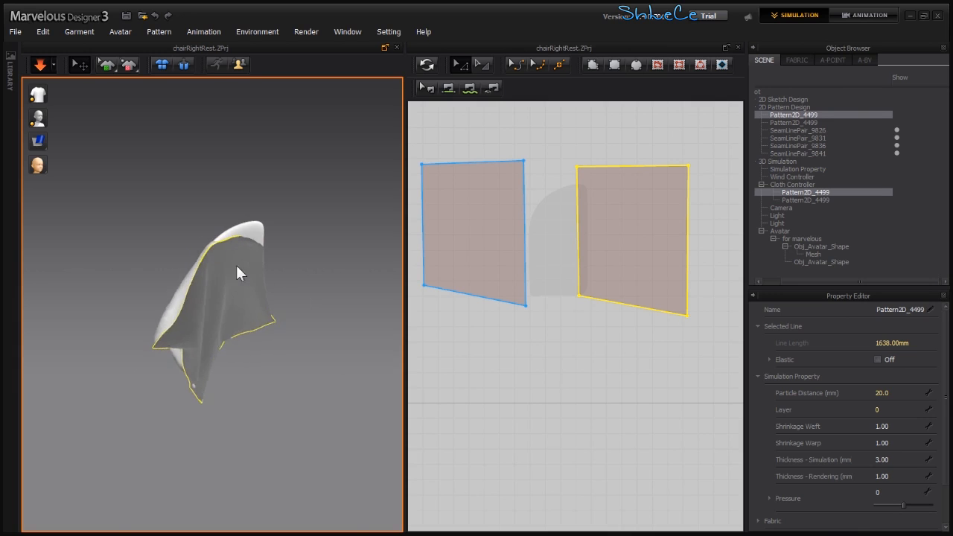
click(277, 240)
mouse_move(279, 237)
mouse_down()
mouse_move(293, 198)
mouse_move(275, 231)
mouse_up()
click(270, 239)
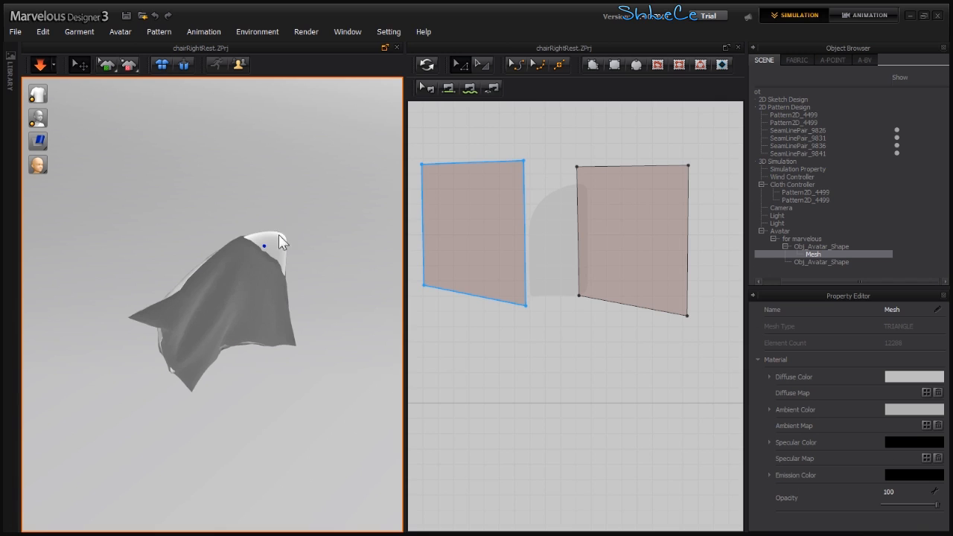
Step: Pull the cloth near both patterns' top right corners and the left pattern's lower right corner to fit it over the armrest
key(space)
mouse_move(258, 255)
mouse_down()
mouse_move(298, 213)
mouse_move(276, 216)
mouse_move(323, 187)
mouse_move(289, 221)
mouse_move(272, 312)
mouse_move(172, 275)
mouse_move(217, 311)
mouse_move(251, 313)
mouse_move(217, 271)
mouse_move(149, 257)
mouse_move(215, 323)
mouse_up()
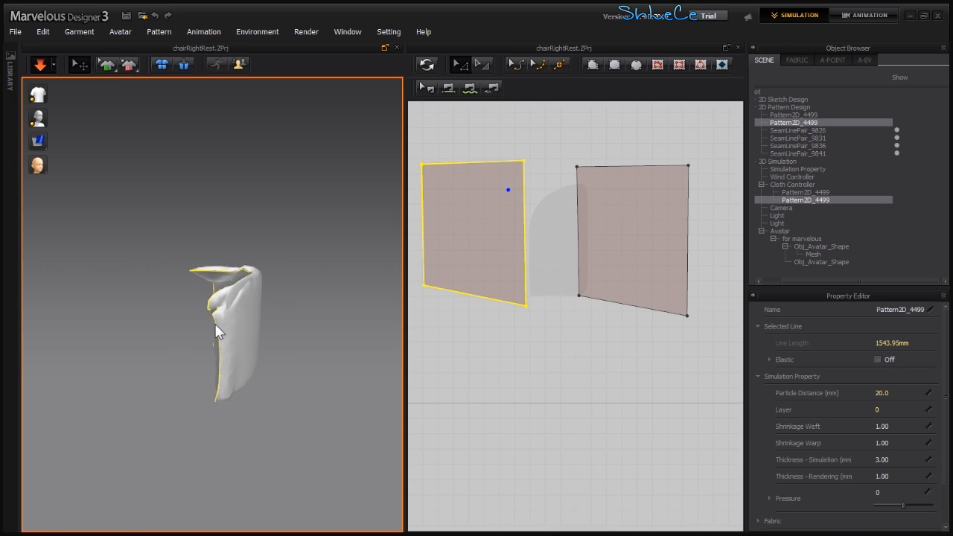
key(space)
right_drag(252, 281, 213, 313)
key(space)
drag(213, 312, 125, 226)
mouse_move(136, 251)
right_down()
mouse_move(265, 299)
mouse_move(312, 270)
mouse_move(210, 267)
mouse_move(342, 264)
mouse_move(126, 254)
right_up()
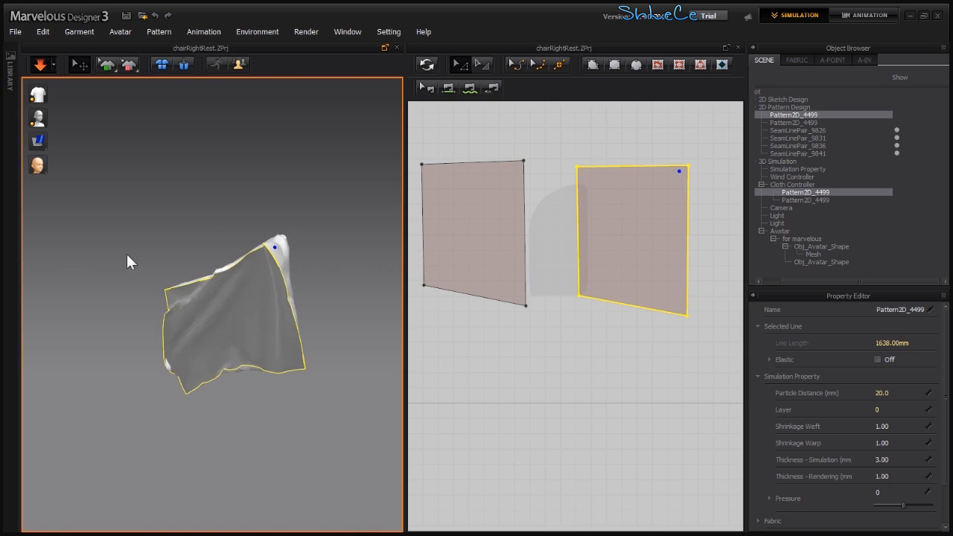
drag(184, 305, 123, 242)
drag(184, 296, 168, 313)
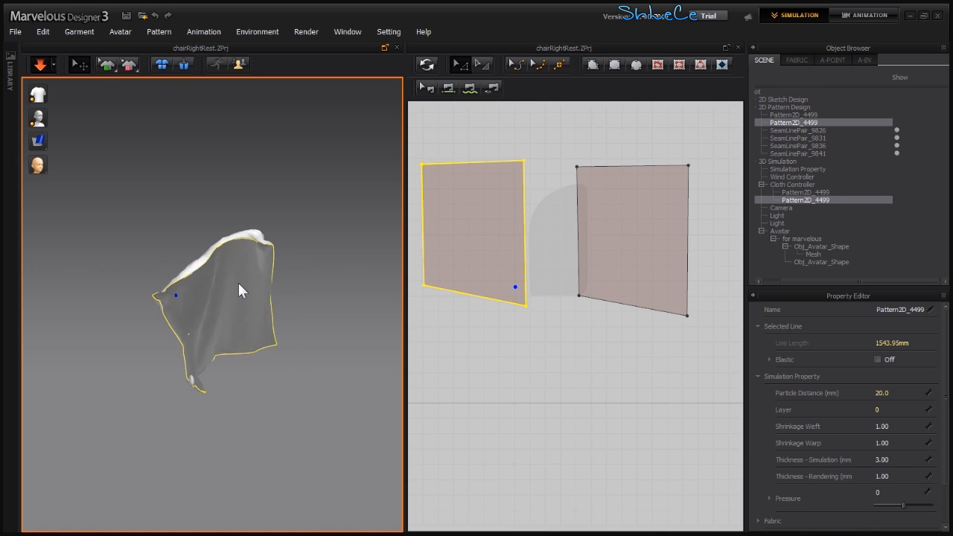
Step: Pull the lower right corners of both patterns and the right pattern's upper right area to draw the cover around the armrest
right_drag(248, 274, 112, 317)
right_drag(243, 323, 151, 333)
drag(183, 333, 237, 326)
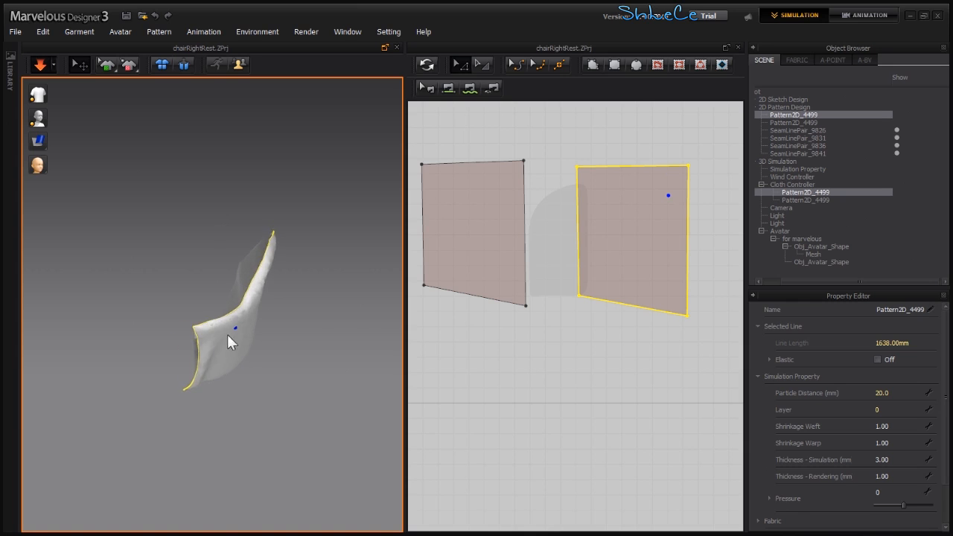
click(115, 272)
drag(115, 270, 148, 296)
right_drag(148, 295, 227, 334)
drag(160, 338, 197, 317)
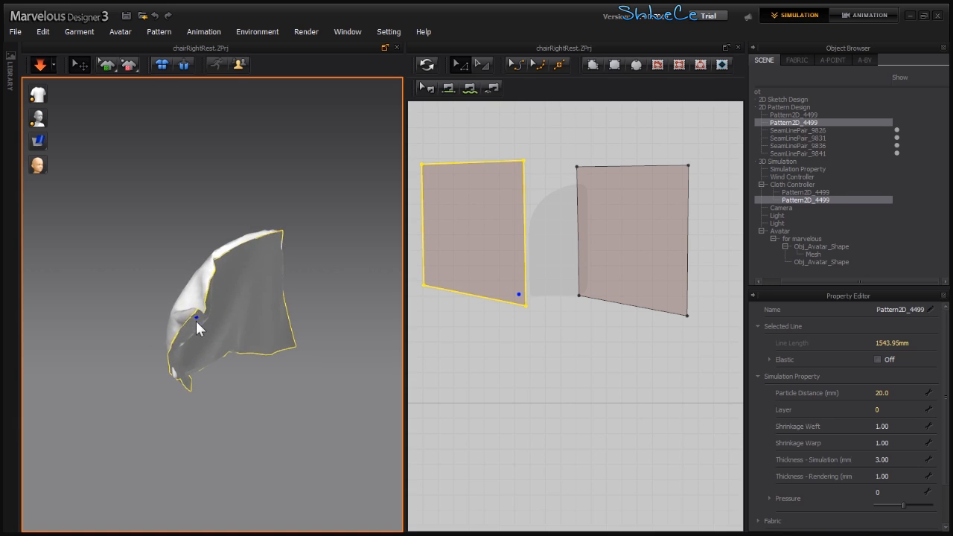
right_drag(214, 344, 262, 321)
drag(250, 312, 154, 350)
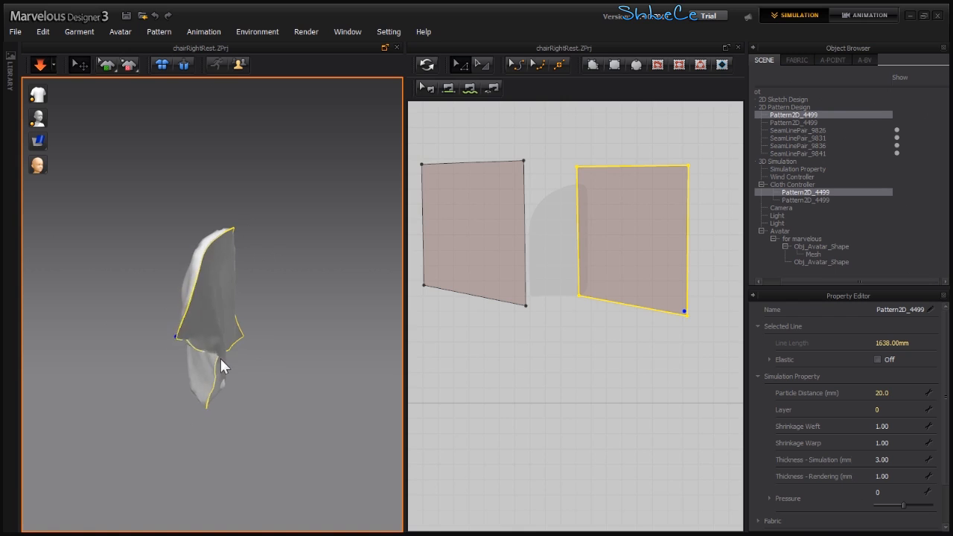
Step: Pull the middle of the right pattern and the left pattern's lower right area to rearrange the cover's open front edges
click(219, 335)
drag(207, 308, 217, 244)
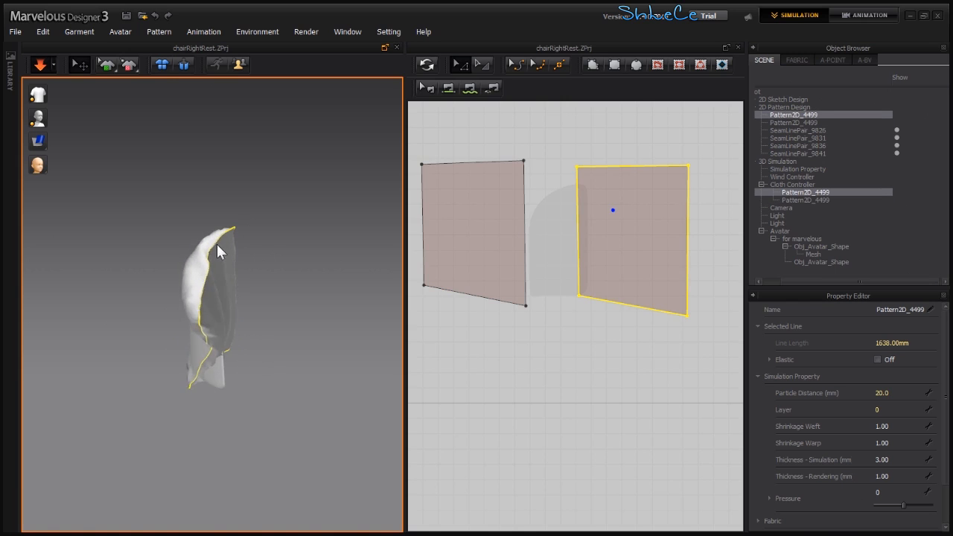
drag(198, 347, 252, 494)
click(249, 465)
drag(198, 324, 168, 375)
click(220, 320)
drag(214, 303, 202, 335)
right_drag(194, 362, 251, 357)
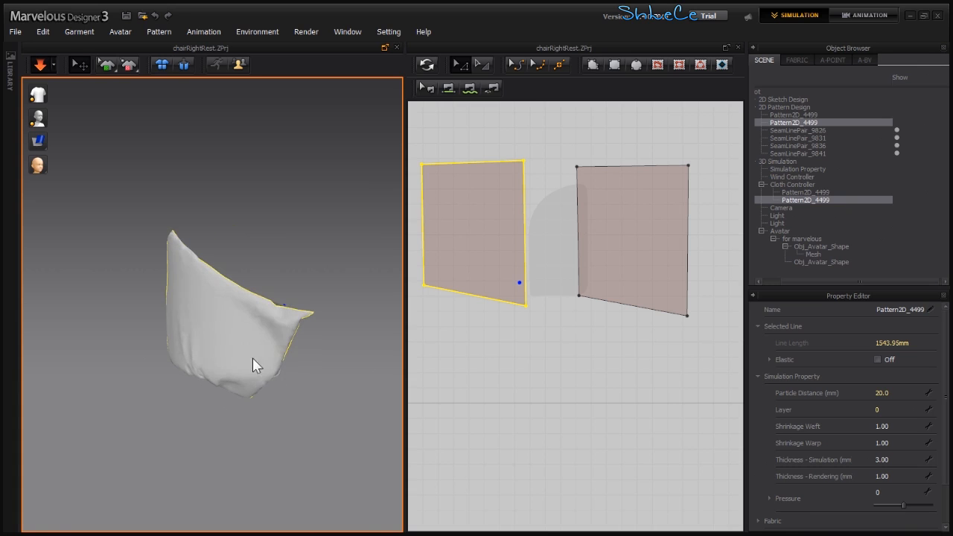
Step: Pull the cover's front corner outward from both sides, gripping the left pattern at its lower right corner
drag(278, 316, 332, 260)
right_drag(327, 348, 159, 321)
drag(160, 321, 143, 343)
right_drag(143, 343, 195, 312)
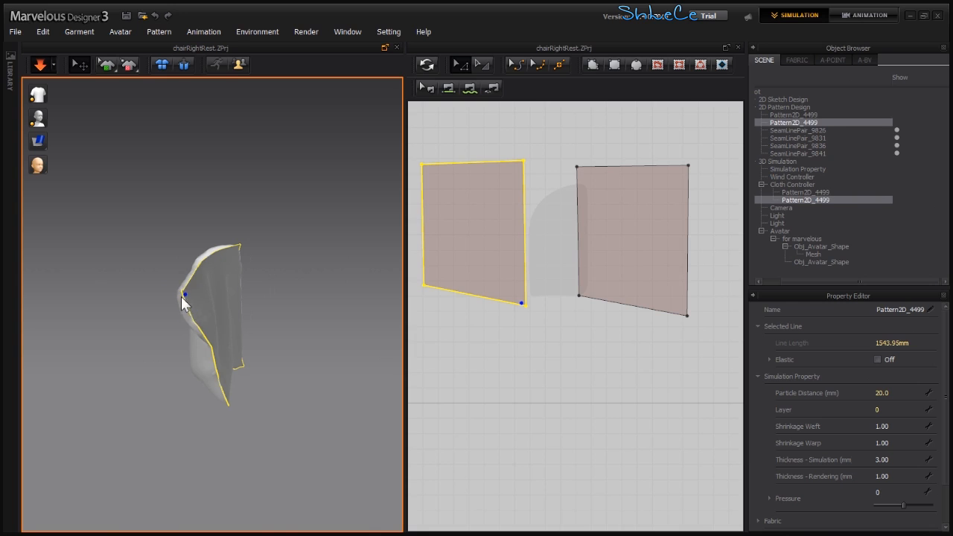
Step: Pin two points on the left pattern, one near its right edge and one near its lower edge
click(178, 301)
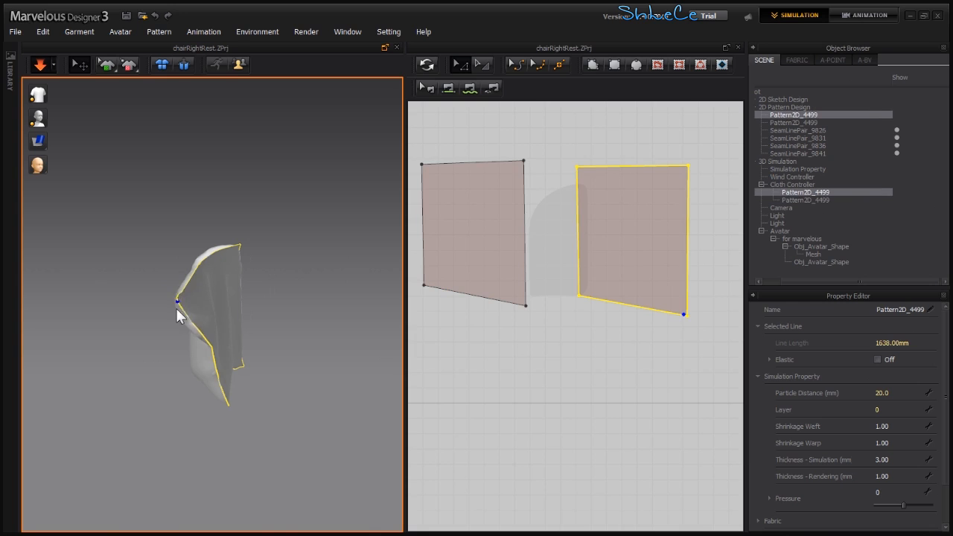
key(w)
click(207, 285)
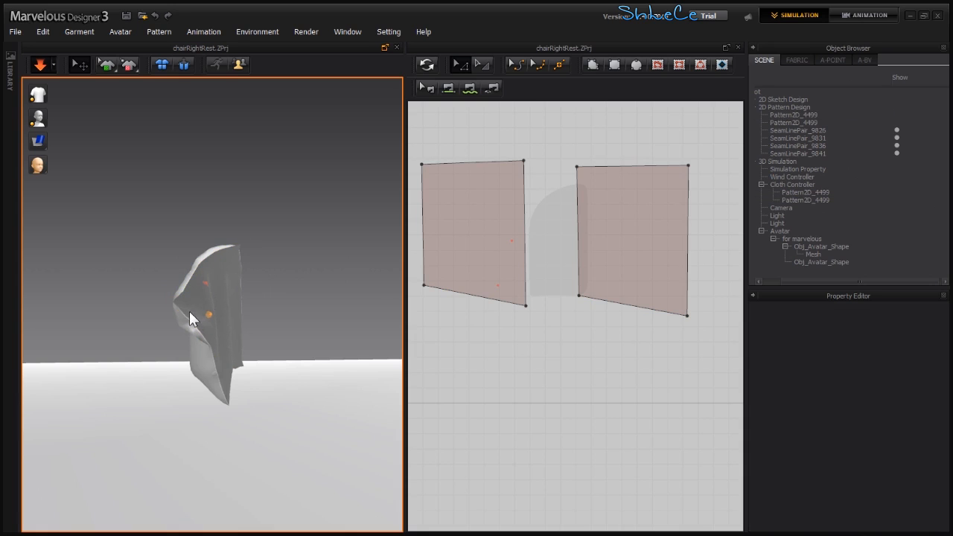
Step: Pull the loose front corner of the cover and the cloth beside the upper pin, and select that pin
drag(174, 304, 148, 347)
right_drag(148, 347, 173, 348)
drag(179, 340, 196, 278)
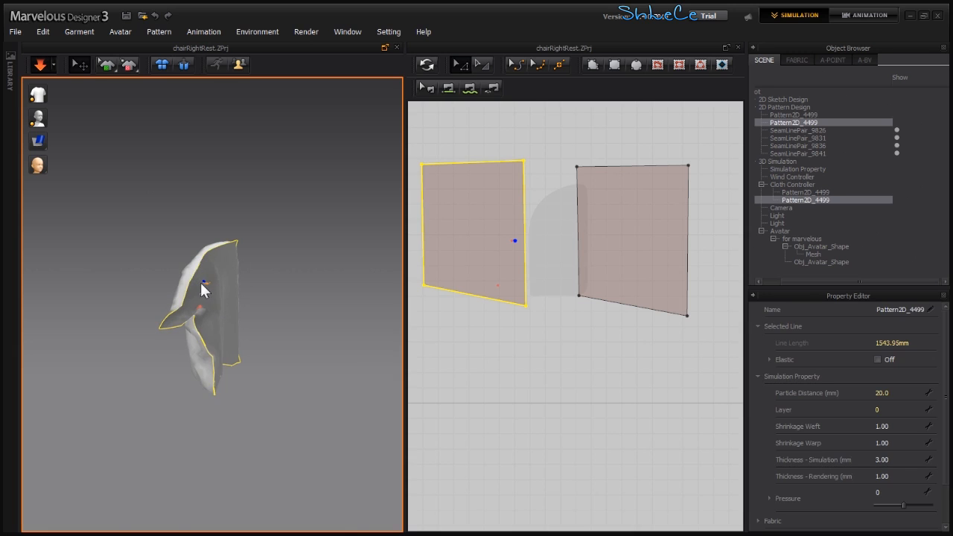
right_drag(195, 285, 179, 336)
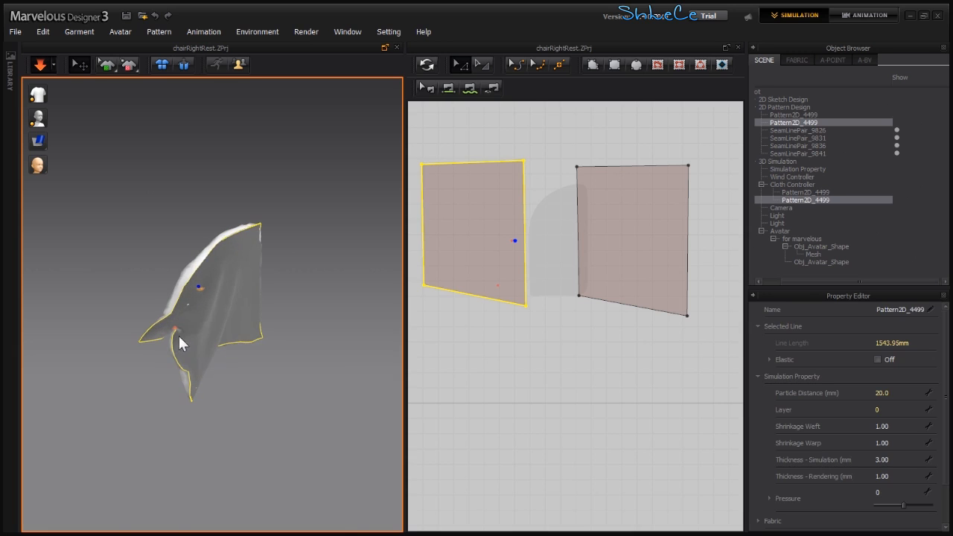
click(199, 287)
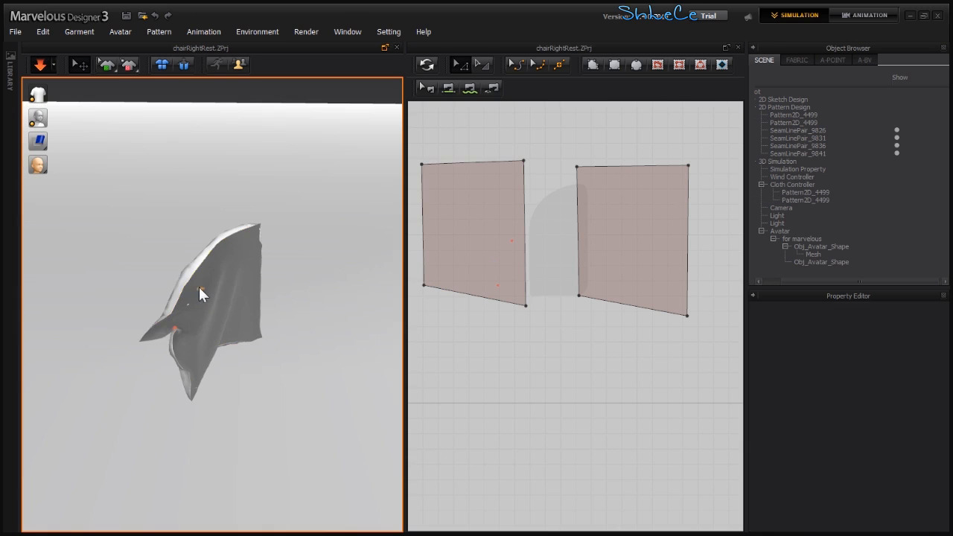
right_drag(198, 330, 168, 323)
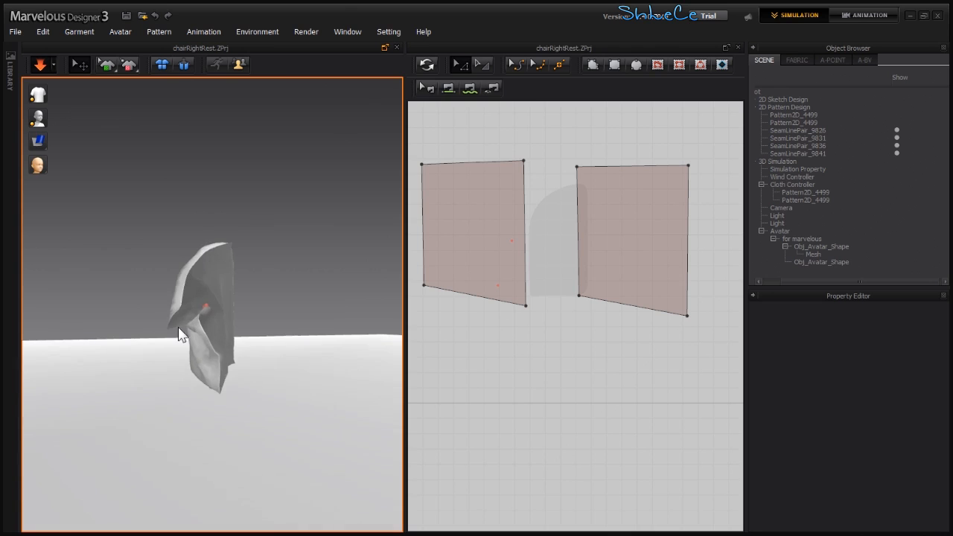
Step: Select both patterns of the armrest cover and set their pressure to 8
click(166, 322)
mouse_move(173, 305)
mouse_down()
mouse_move(188, 332)
mouse_move(131, 331)
mouse_move(213, 327)
mouse_move(201, 338)
mouse_move(227, 342)
mouse_up()
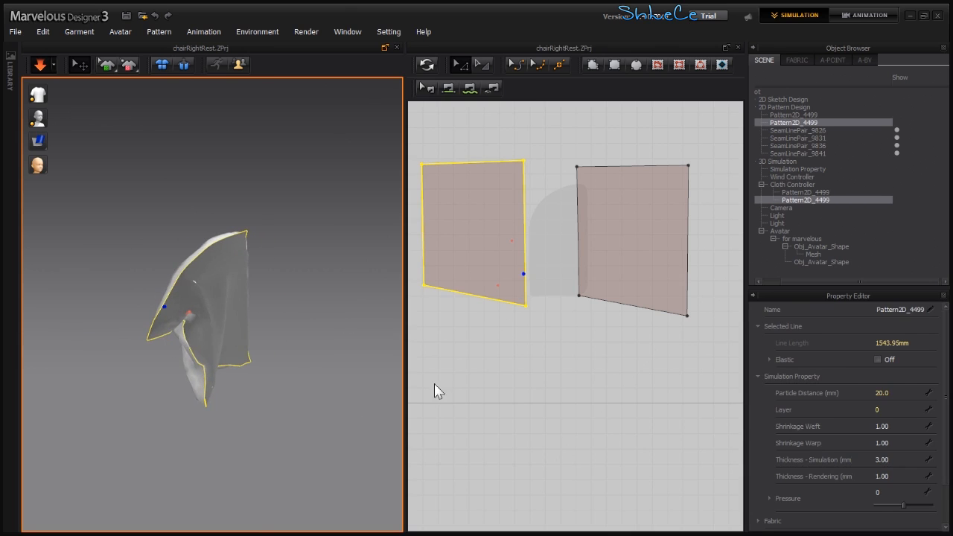
drag(706, 131, 534, 316)
drag(410, 394, 410, 393)
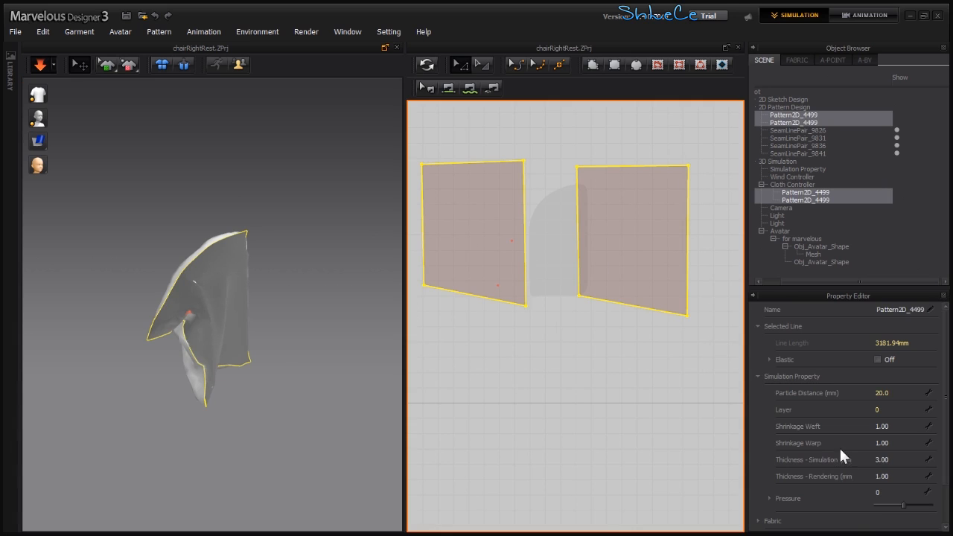
click(888, 493)
text(8)
key(Return)
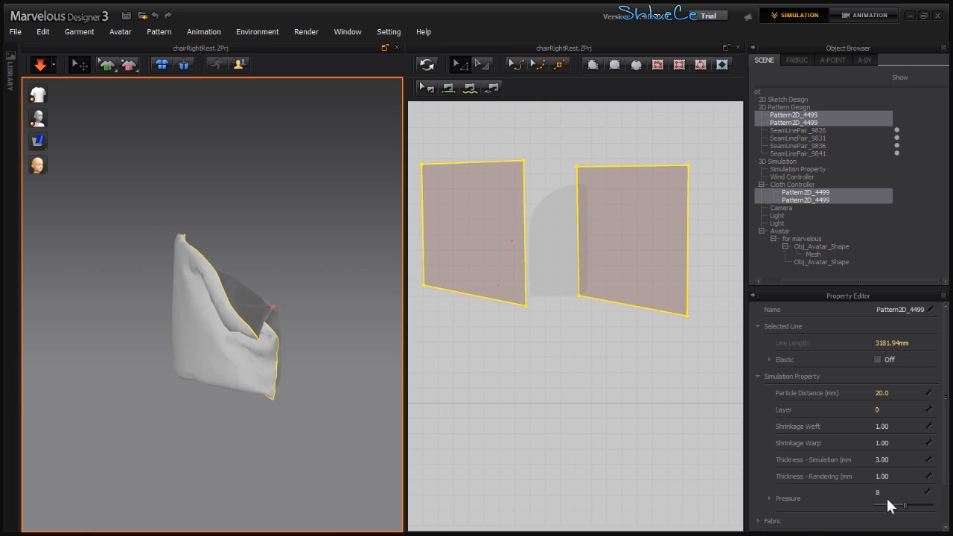
Step: Pull the cloth beside the upper pin and at the cover's upper back corner to adjust the drape
middle_drag(226, 291, 241, 316)
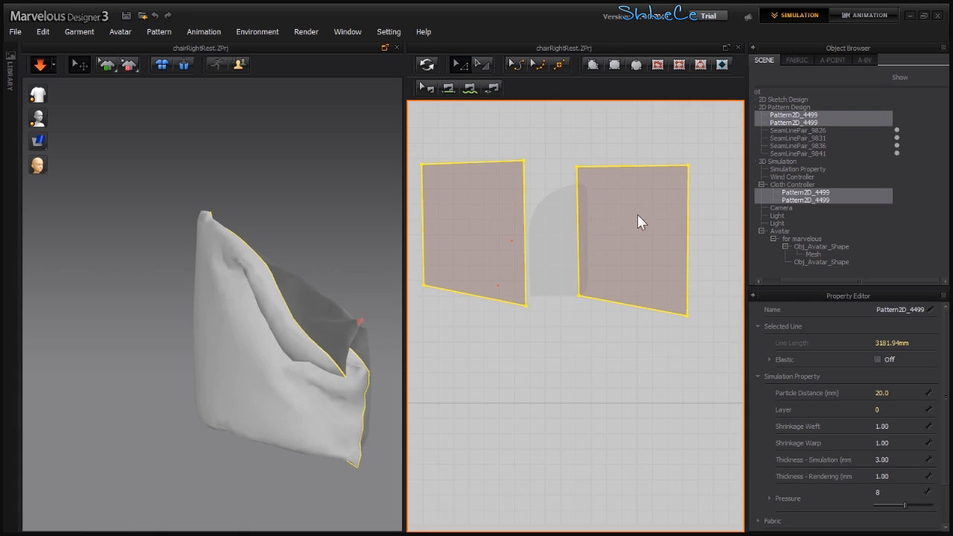
right_drag(257, 341, 345, 348)
right_drag(293, 372, 248, 314)
click(232, 273)
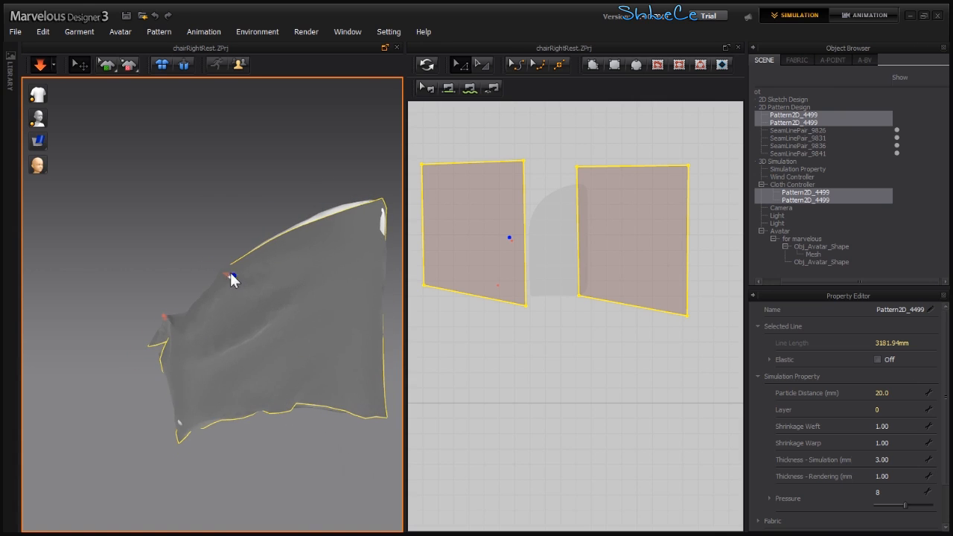
click(383, 221)
click(377, 228)
right_drag(273, 349, 557, 214)
Step: Set the particle distance of both patterns to 5 mm, run the simulation and stop it
drag(710, 149, 410, 340)
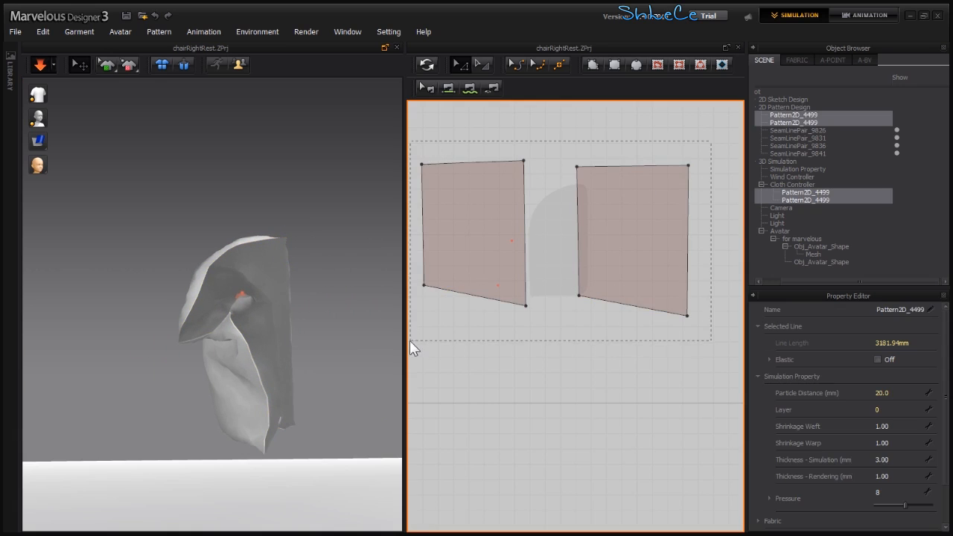
click(892, 392)
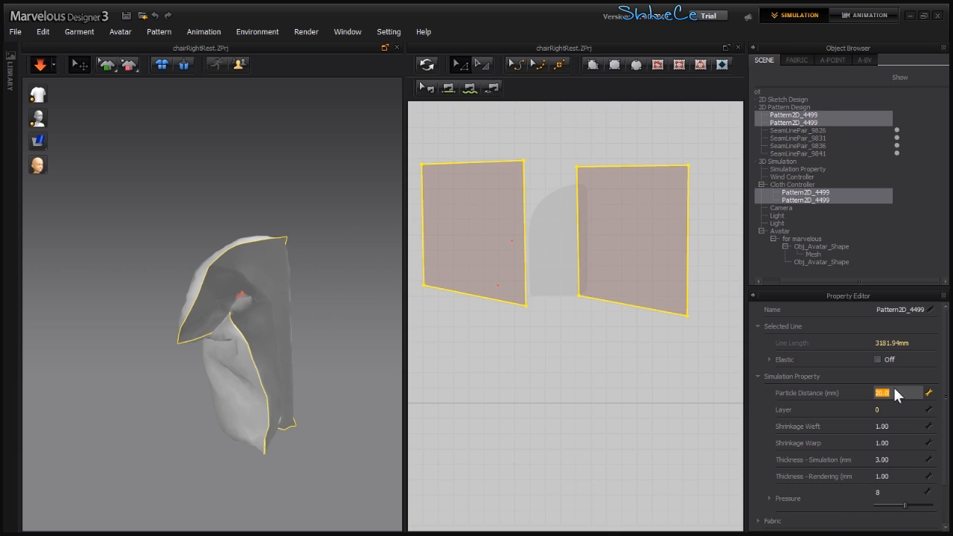
text(5)
key(Return)
key(space)
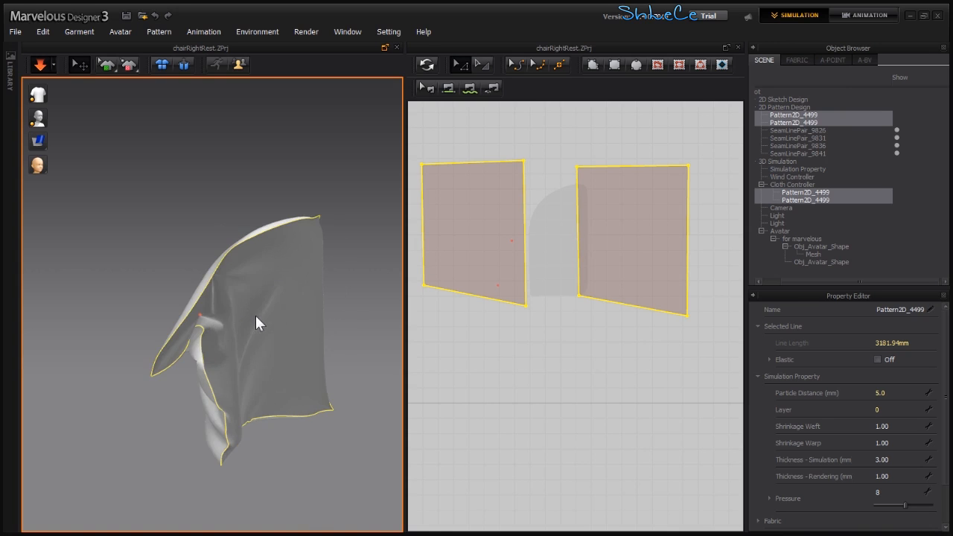
key(space)
Step: Set the particle distance of both patterns to 20 mm and restart the simulation
right_drag(263, 315, 247, 296)
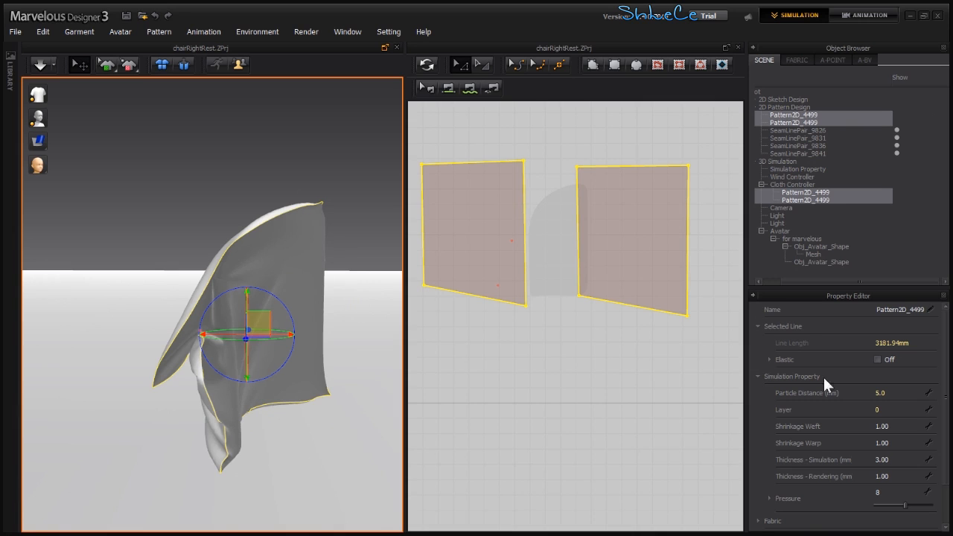
click(889, 391)
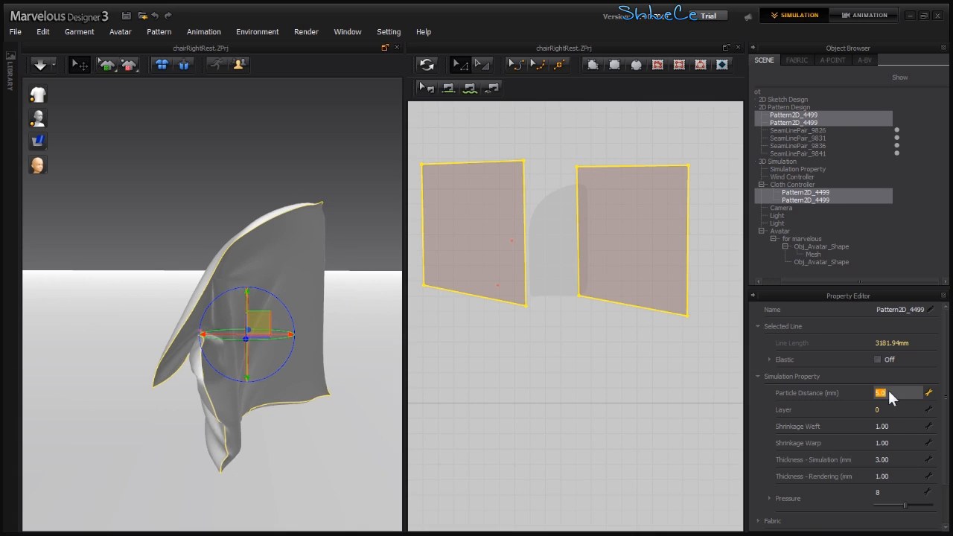
text(20)
key(Return)
click(251, 335)
key(space)
Step: Pin two neighbouring points on the left pattern near its upper right corner
drag(277, 274, 273, 250)
key(w)
click(263, 237)
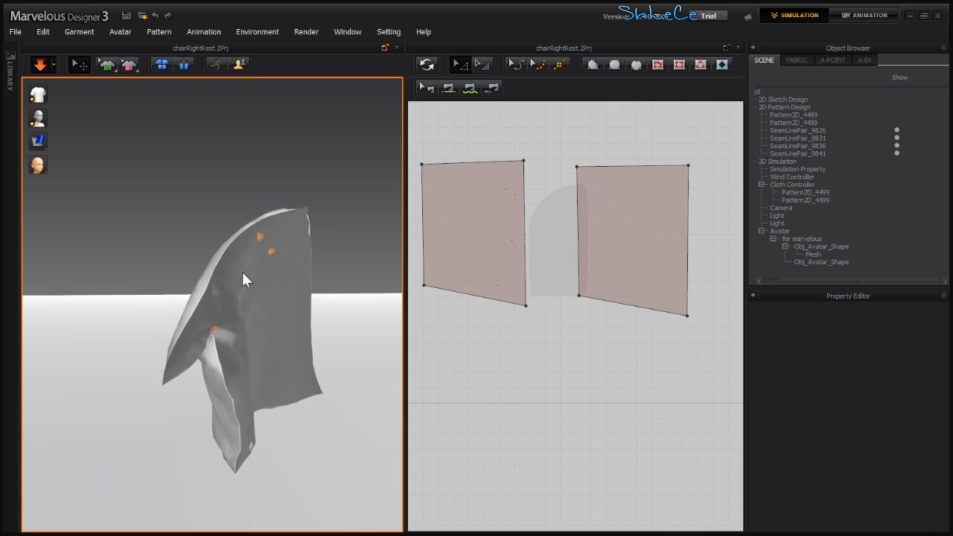
Step: Pin four points on the right pattern, two near its left edge and two near its upper right corner
right_drag(232, 334, 342, 324)
drag(295, 414, 289, 402)
key(w)
right_drag(232, 411, 257, 409)
click(215, 394)
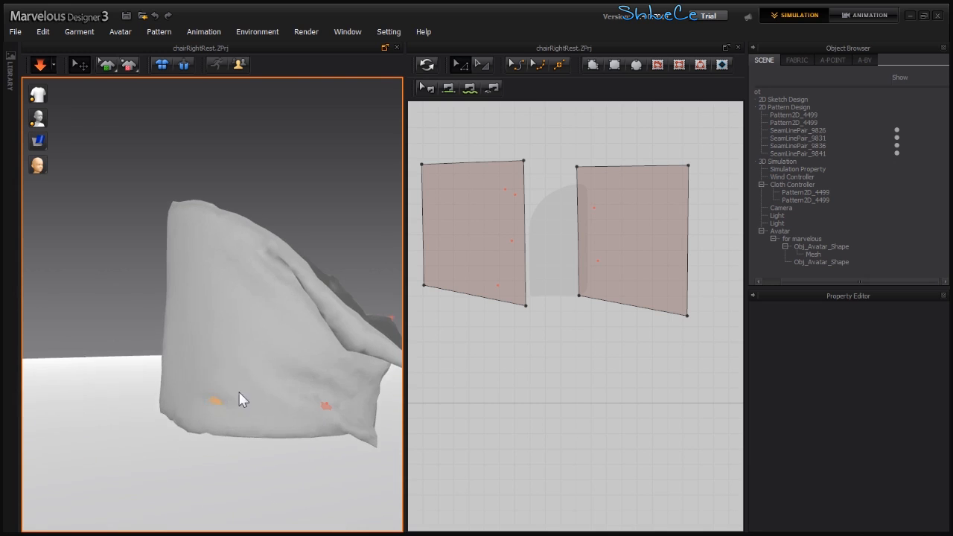
right_drag(214, 385, 198, 310)
click(223, 260)
click(231, 265)
Step: Select both patterns and open their particle distance for editing
right_drag(261, 308, 549, 312)
click(599, 203)
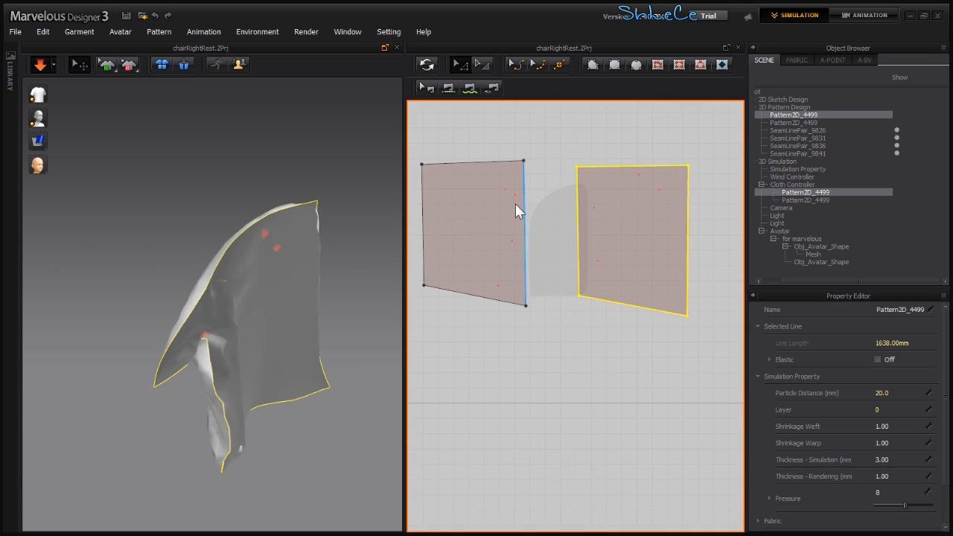
click(884, 392)
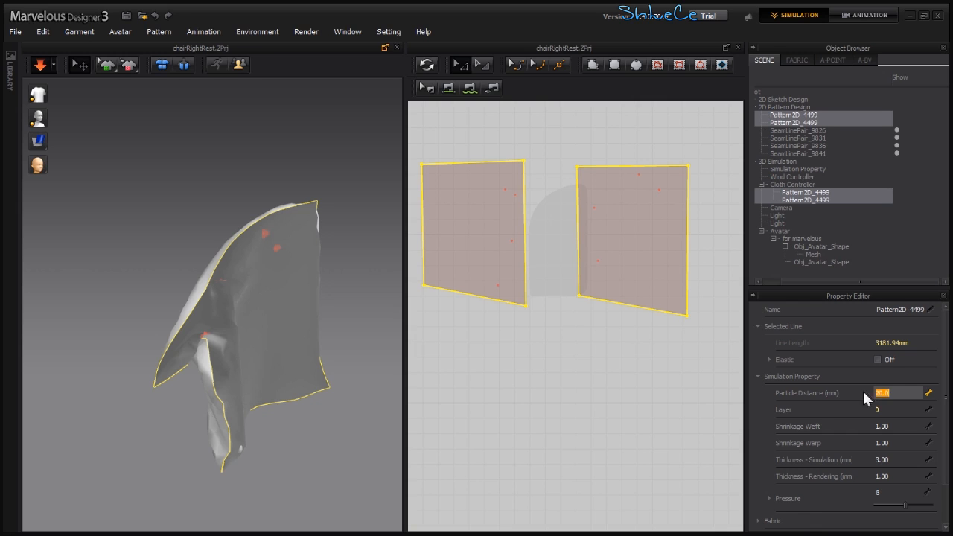
right_drag(276, 344, 299, 223)
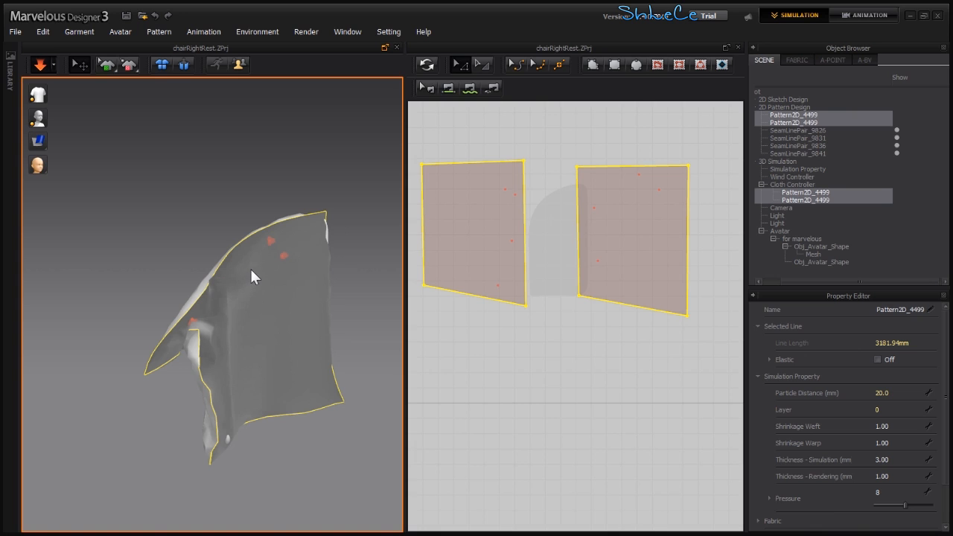